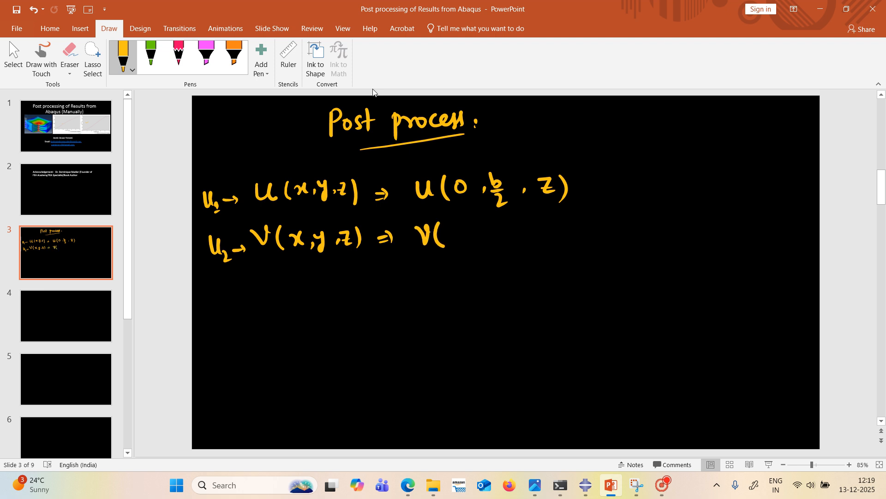
- Complete the second handwritten row as v(a/2, 0, z) and write a third row: u3 → w(x,y,z) ⇒ w(a/2, b/2, z)
{"action": "mouse_move", "coordinate": [449, 240]}
{"action": "left_mouse_down"}
{"action": "mouse_move", "coordinate": [465, 239]}
{"action": "mouse_move", "coordinate": [468, 248]}
{"action": "mouse_move", "coordinate": [497, 230]}
{"action": "mouse_move", "coordinate": [517, 241]}
{"action": "mouse_move", "coordinate": [537, 234]}
{"action": "left_mouse_up"}
{"action": "left_click_drag", "start_coordinate": [547, 221], "coordinate": [548, 244]}
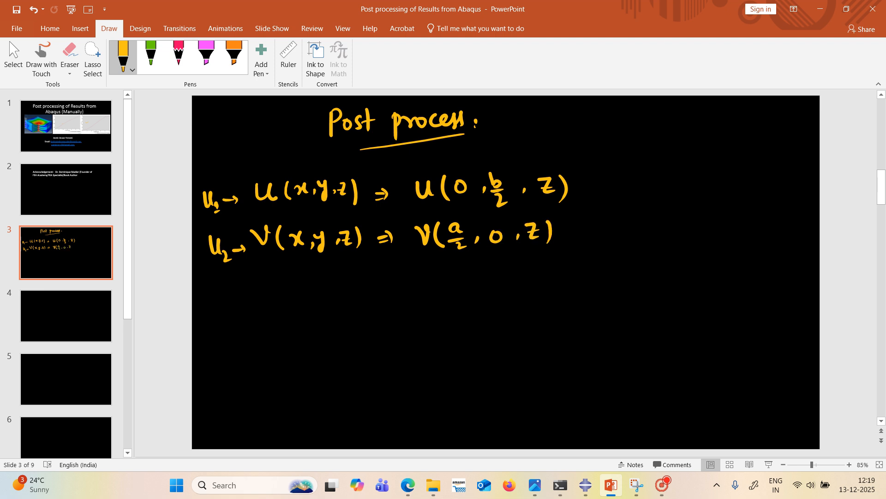
{"action": "mouse_move", "coordinate": [210, 289]}
{"action": "left_mouse_down"}
{"action": "mouse_move", "coordinate": [225, 286]}
{"action": "mouse_move", "coordinate": [231, 312]}
{"action": "left_mouse_up"}
{"action": "mouse_move", "coordinate": [242, 300]}
{"action": "left_mouse_down"}
{"action": "mouse_move", "coordinate": [290, 286]}
{"action": "mouse_move", "coordinate": [300, 304]}
{"action": "mouse_move", "coordinate": [311, 289]}
{"action": "left_mouse_up"}
{"action": "left_click_drag", "start_coordinate": [323, 289], "coordinate": [329, 298]}
{"action": "mouse_move", "coordinate": [333, 289]}
{"action": "left_mouse_down"}
{"action": "mouse_move", "coordinate": [327, 309]}
{"action": "mouse_move", "coordinate": [392, 288]}
{"action": "left_mouse_up"}
{"action": "mouse_move", "coordinate": [384, 296]}
{"action": "left_mouse_down"}
{"action": "mouse_move", "coordinate": [442, 282]}
{"action": "mouse_move", "coordinate": [448, 299]}
{"action": "mouse_move", "coordinate": [460, 279]}
{"action": "mouse_move", "coordinate": [480, 291]}
{"action": "left_mouse_up"}
{"action": "mouse_move", "coordinate": [464, 297]}
{"action": "left_mouse_down"}
{"action": "mouse_move", "coordinate": [483, 303]}
{"action": "mouse_move", "coordinate": [521, 291]}
{"action": "left_mouse_up"}
{"action": "left_click_drag", "start_coordinate": [510, 297], "coordinate": [525, 304]}
{"action": "mouse_move", "coordinate": [539, 285]}
{"action": "left_mouse_down"}
{"action": "mouse_move", "coordinate": [538, 293]}
{"action": "mouse_move", "coordinate": [561, 296]}
{"action": "mouse_move", "coordinate": [554, 286]}
{"action": "mouse_move", "coordinate": [569, 298]}
{"action": "left_mouse_up"}
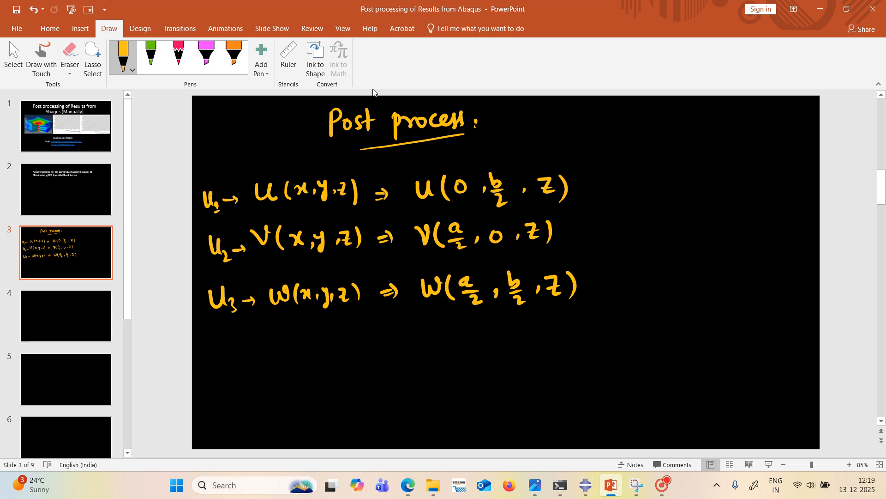
- Draw a closing brace beside the three displacement rows and write the underlined reference "Pagano's (1969)" above it
{"action": "left_click_drag", "start_coordinate": [611, 160], "coordinate": [629, 299]}
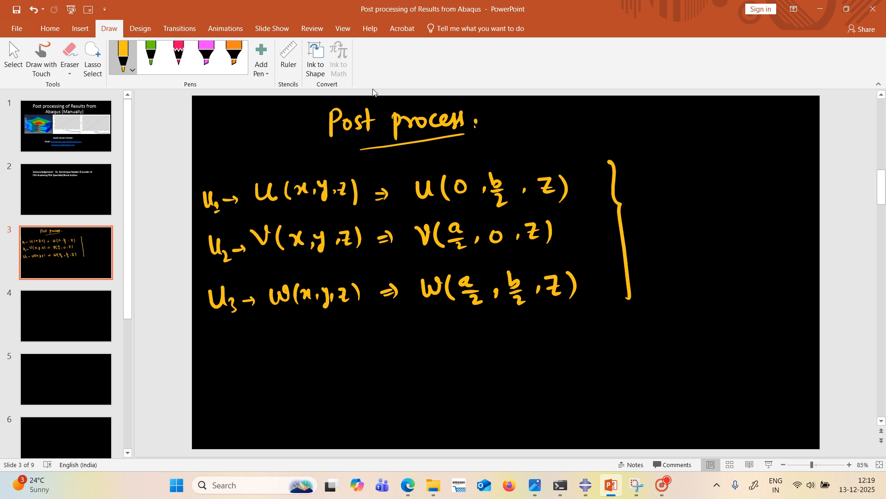
{"action": "mouse_move", "coordinate": [661, 135]}
{"action": "left_mouse_down"}
{"action": "mouse_move", "coordinate": [664, 155]}
{"action": "mouse_move", "coordinate": [668, 143]}
{"action": "left_mouse_up"}
{"action": "mouse_move", "coordinate": [680, 138]}
{"action": "left_mouse_down"}
{"action": "mouse_move", "coordinate": [686, 161]}
{"action": "mouse_move", "coordinate": [698, 137]}
{"action": "mouse_move", "coordinate": [705, 144]}
{"action": "left_mouse_up"}
{"action": "mouse_move", "coordinate": [709, 136]}
{"action": "left_mouse_down"}
{"action": "mouse_move", "coordinate": [719, 143]}
{"action": "mouse_move", "coordinate": [732, 134]}
{"action": "left_mouse_up"}
{"action": "left_click_drag", "start_coordinate": [740, 125], "coordinate": [738, 133]}
{"action": "mouse_move", "coordinate": [671, 162]}
{"action": "left_mouse_down"}
{"action": "mouse_move", "coordinate": [745, 147]}
{"action": "mouse_move", "coordinate": [736, 154]}
{"action": "left_mouse_up"}
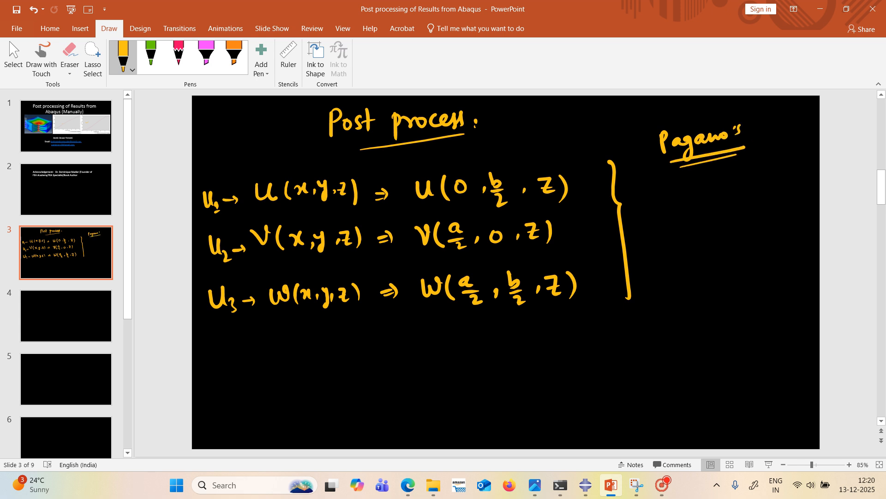
{"action": "mouse_move", "coordinate": [754, 125]}
{"action": "left_mouse_down"}
{"action": "mouse_move", "coordinate": [751, 144]}
{"action": "mouse_move", "coordinate": [765, 134]}
{"action": "left_mouse_up"}
{"action": "mouse_move", "coordinate": [776, 123]}
{"action": "left_mouse_down"}
{"action": "mouse_move", "coordinate": [774, 135]}
{"action": "mouse_move", "coordinate": [793, 132]}
{"action": "left_mouse_up"}
{"action": "left_click_drag", "start_coordinate": [801, 114], "coordinate": [803, 132]}
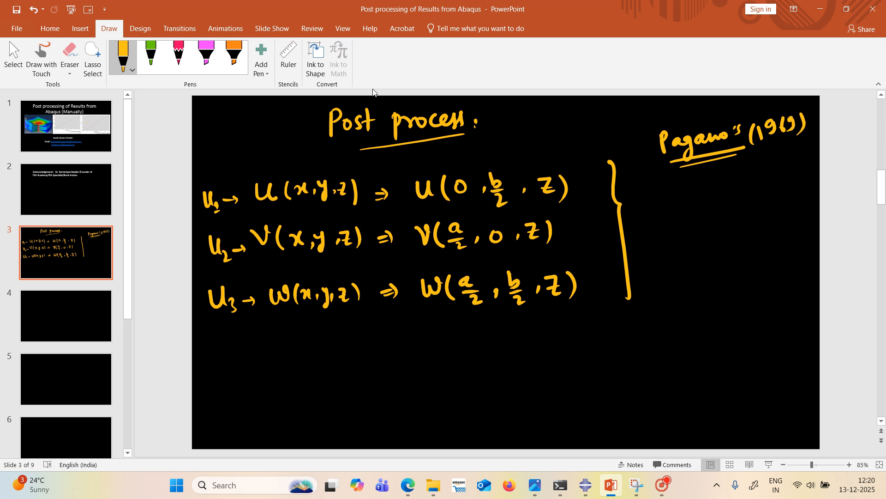
- Draw a tick mark beside each of the three displacement rows
{"action": "left_click_drag", "start_coordinate": [590, 188], "coordinate": [625, 178]}
{"action": "left_click_drag", "start_coordinate": [588, 228], "coordinate": [609, 219]}
{"action": "left_click_drag", "start_coordinate": [602, 280], "coordinate": [615, 276]}
- Write the normal stresses σxx, σyy, σzz (a/2, b/2, z) below the displacement rows
{"action": "mouse_move", "coordinate": [234, 351]}
{"action": "left_mouse_down"}
{"action": "mouse_move", "coordinate": [251, 349]}
{"action": "mouse_move", "coordinate": [256, 373]}
{"action": "mouse_move", "coordinate": [332, 352]}
{"action": "mouse_move", "coordinate": [323, 378]}
{"action": "mouse_move", "coordinate": [350, 372]}
{"action": "left_mouse_up"}
{"action": "mouse_move", "coordinate": [370, 355]}
{"action": "left_mouse_down"}
{"action": "mouse_move", "coordinate": [363, 365]}
{"action": "mouse_move", "coordinate": [375, 356]}
{"action": "left_mouse_up"}
{"action": "mouse_move", "coordinate": [372, 354]}
{"action": "left_mouse_down"}
{"action": "mouse_move", "coordinate": [387, 351]}
{"action": "mouse_move", "coordinate": [385, 376]}
{"action": "mouse_move", "coordinate": [398, 365]}
{"action": "mouse_move", "coordinate": [400, 377]}
{"action": "mouse_move", "coordinate": [421, 385]}
{"action": "left_mouse_up"}
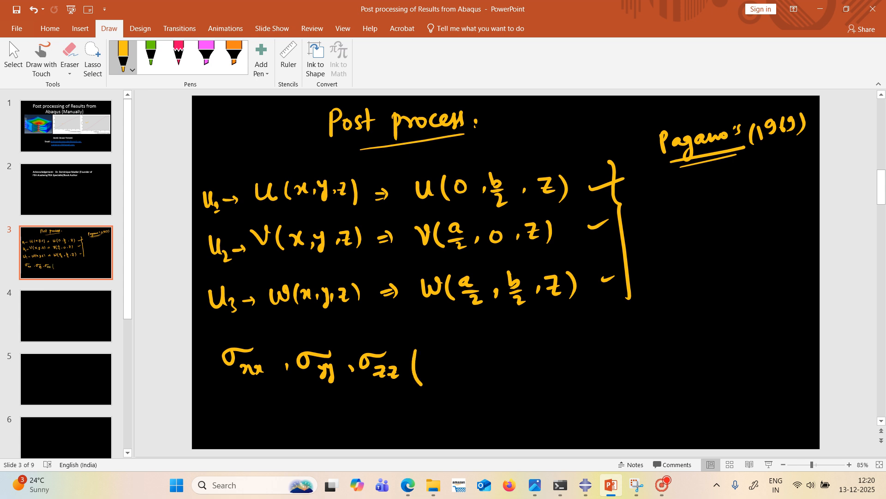
{"action": "mouse_move", "coordinate": [440, 349]}
{"action": "left_mouse_down"}
{"action": "mouse_move", "coordinate": [453, 382]}
{"action": "mouse_move", "coordinate": [493, 359]}
{"action": "left_mouse_up"}
{"action": "mouse_move", "coordinate": [478, 365]}
{"action": "left_mouse_down"}
{"action": "mouse_move", "coordinate": [495, 363]}
{"action": "mouse_move", "coordinate": [501, 378]}
{"action": "mouse_move", "coordinate": [535, 364]}
{"action": "mouse_move", "coordinate": [556, 370]}
{"action": "left_mouse_up"}
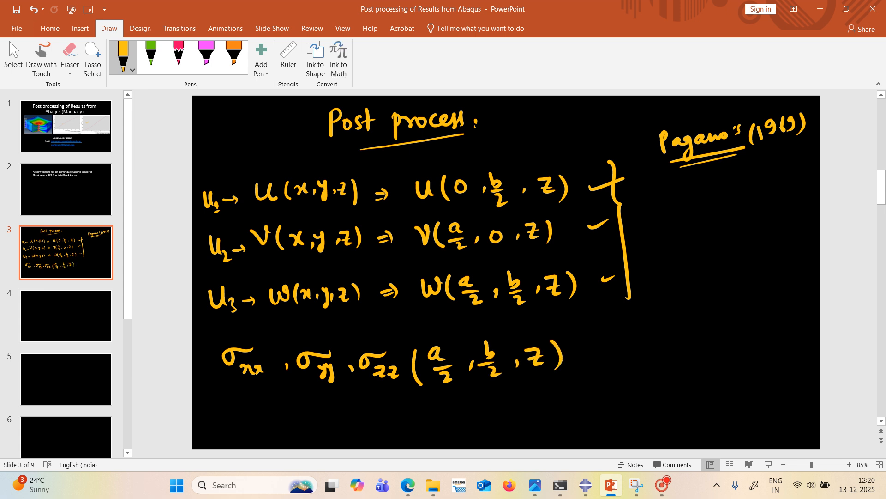
- Write the shear stresses σxz, σyz with a bracket, followed by their locations σxz(0, b/2, z), σyz(a/2, 0, z)
{"action": "mouse_move", "coordinate": [245, 409]}
{"action": "left_mouse_down"}
{"action": "mouse_move", "coordinate": [262, 407]}
{"action": "mouse_move", "coordinate": [254, 429]}
{"action": "mouse_move", "coordinate": [264, 434]}
{"action": "mouse_move", "coordinate": [304, 432]}
{"action": "mouse_move", "coordinate": [336, 416]}
{"action": "mouse_move", "coordinate": [330, 440]}
{"action": "mouse_move", "coordinate": [351, 434]}
{"action": "left_mouse_up"}
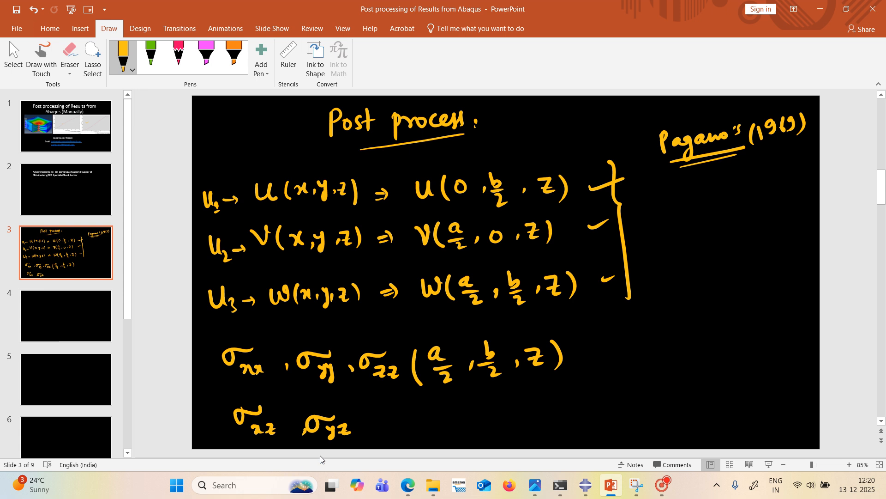
{"action": "mouse_move", "coordinate": [364, 409]}
{"action": "left_mouse_down"}
{"action": "mouse_move", "coordinate": [376, 436]}
{"action": "mouse_move", "coordinate": [353, 434]}
{"action": "mouse_move", "coordinate": [363, 409]}
{"action": "left_mouse_up"}
{"action": "mouse_move", "coordinate": [481, 403]}
{"action": "left_mouse_down"}
{"action": "mouse_move", "coordinate": [469, 402]}
{"action": "mouse_move", "coordinate": [506, 400]}
{"action": "left_mouse_up"}
{"action": "mouse_move", "coordinate": [489, 417]}
{"action": "left_mouse_down"}
{"action": "mouse_move", "coordinate": [499, 427]}
{"action": "mouse_move", "coordinate": [491, 427]}
{"action": "mouse_move", "coordinate": [534, 427]}
{"action": "mouse_move", "coordinate": [548, 400]}
{"action": "mouse_move", "coordinate": [565, 415]}
{"action": "mouse_move", "coordinate": [595, 409]}
{"action": "mouse_move", "coordinate": [597, 426]}
{"action": "mouse_move", "coordinate": [627, 410]}
{"action": "mouse_move", "coordinate": [655, 424]}
{"action": "left_mouse_up"}
{"action": "mouse_move", "coordinate": [687, 398]}
{"action": "left_mouse_down"}
{"action": "mouse_move", "coordinate": [697, 395]}
{"action": "mouse_move", "coordinate": [698, 420]}
{"action": "mouse_move", "coordinate": [715, 413]}
{"action": "left_mouse_up"}
{"action": "mouse_move", "coordinate": [730, 384]}
{"action": "left_mouse_down"}
{"action": "mouse_move", "coordinate": [738, 426]}
{"action": "mouse_move", "coordinate": [745, 386]}
{"action": "mouse_move", "coordinate": [751, 396]}
{"action": "left_mouse_up"}
{"action": "mouse_move", "coordinate": [737, 401]}
{"action": "left_mouse_down"}
{"action": "mouse_move", "coordinate": [754, 401]}
{"action": "mouse_move", "coordinate": [756, 415]}
{"action": "mouse_move", "coordinate": [778, 390]}
{"action": "mouse_move", "coordinate": [789, 402]}
{"action": "mouse_move", "coordinate": [812, 400]}
{"action": "mouse_move", "coordinate": [812, 427]}
{"action": "left_mouse_up"}
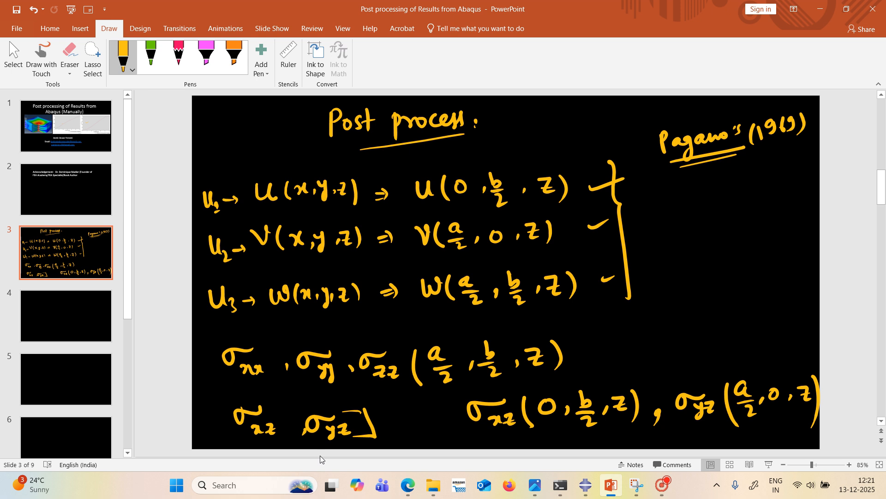
- Draw a box around the three displacement location expressions and a bar over the u in the first row
{"action": "mouse_move", "coordinate": [549, 163]}
{"action": "left_mouse_down"}
{"action": "mouse_move", "coordinate": [428, 169]}
{"action": "mouse_move", "coordinate": [413, 248]}
{"action": "left_mouse_up"}
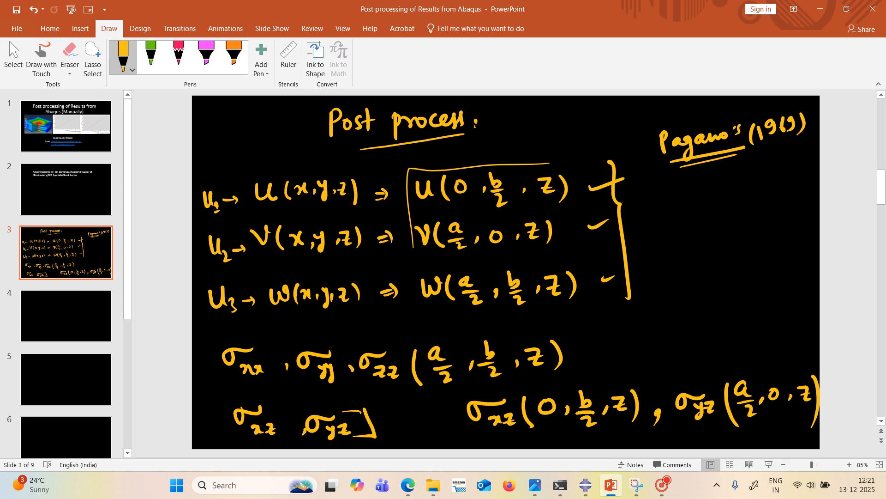
{"action": "mouse_move", "coordinate": [419, 318]}
{"action": "left_mouse_down"}
{"action": "mouse_move", "coordinate": [554, 322]}
{"action": "mouse_move", "coordinate": [580, 225]}
{"action": "mouse_move", "coordinate": [527, 158]}
{"action": "left_mouse_up"}
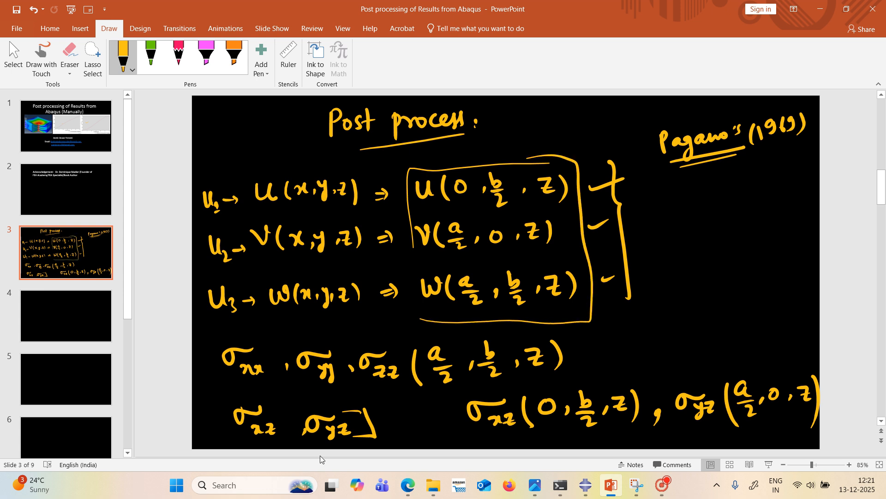
{"action": "left_click_drag", "start_coordinate": [261, 181], "coordinate": [272, 178]}
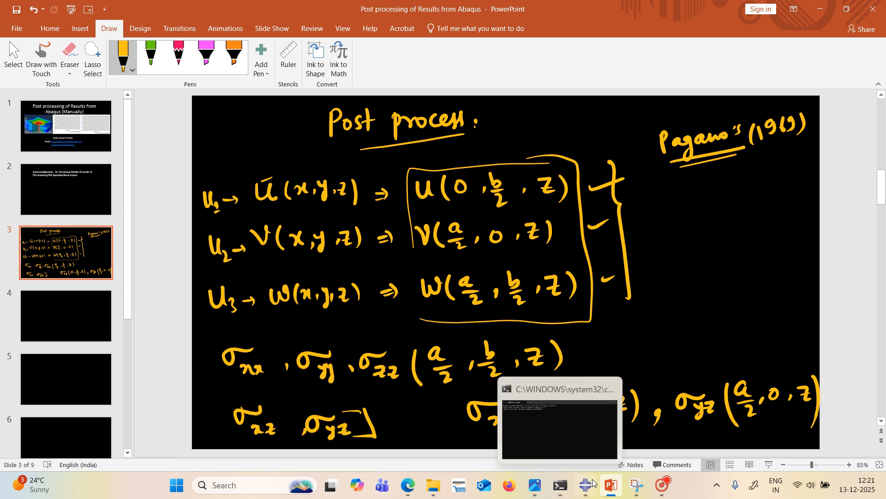
- Switch to Abaqus/CAE and plot contours of the displacement component U1 on the deformed shape
{"action": "mouse_move", "coordinate": [584, 482]}
{"action": "left_click", "coordinate": [581, 422]}
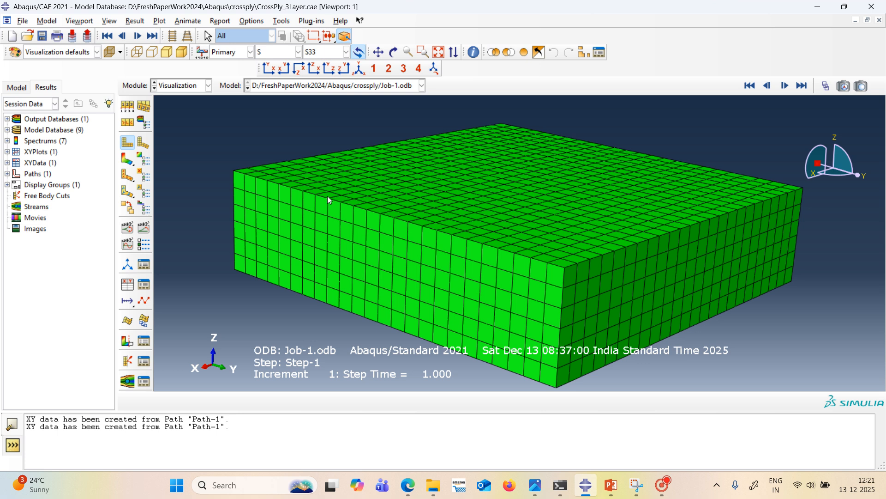
{"action": "left_click", "coordinate": [124, 162]}
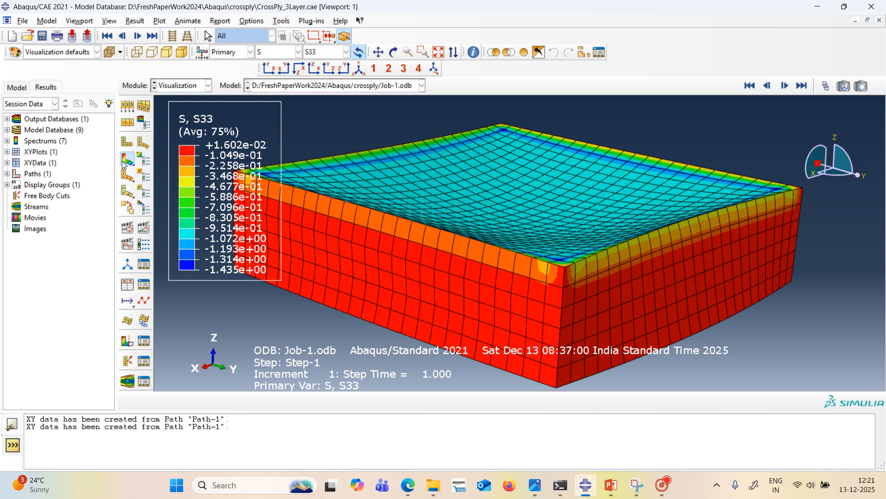
{"action": "left_click", "coordinate": [298, 52]}
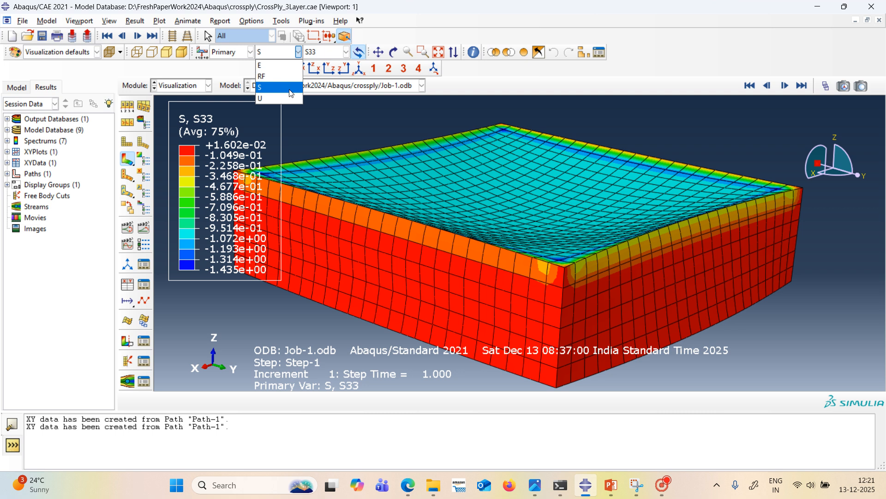
{"action": "left_click", "coordinate": [287, 97]}
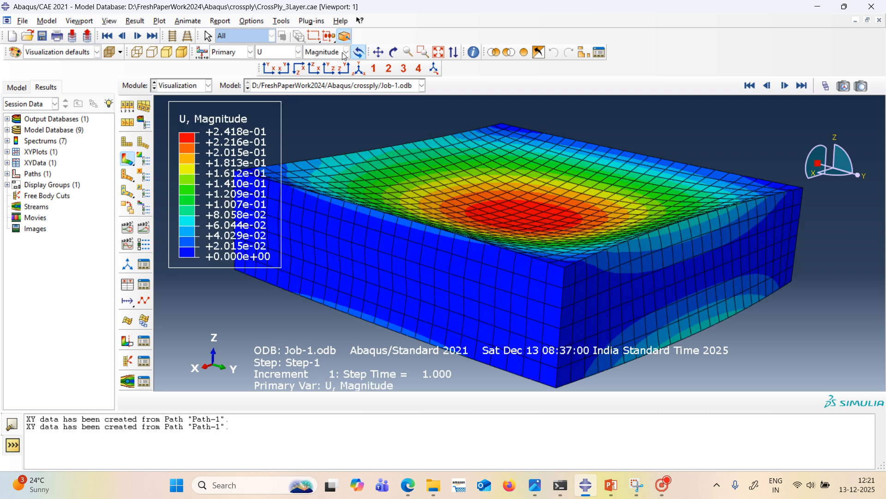
{"action": "left_click", "coordinate": [346, 52]}
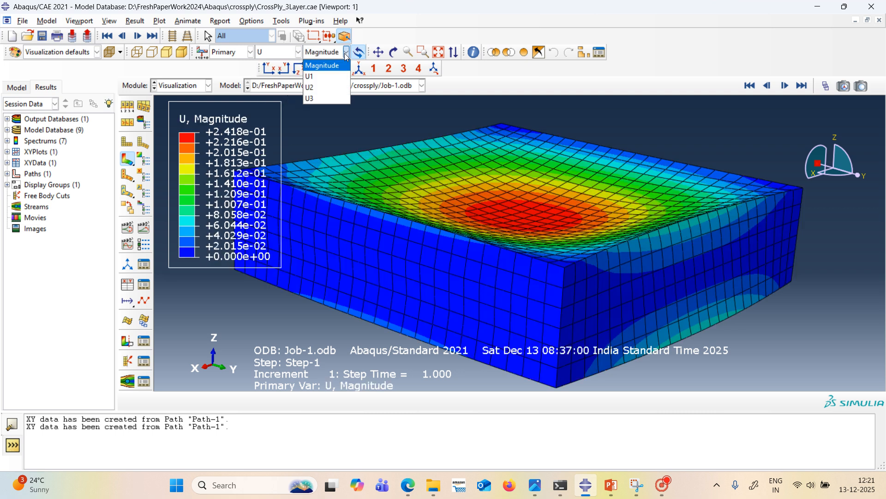
{"action": "left_click", "coordinate": [342, 76]}
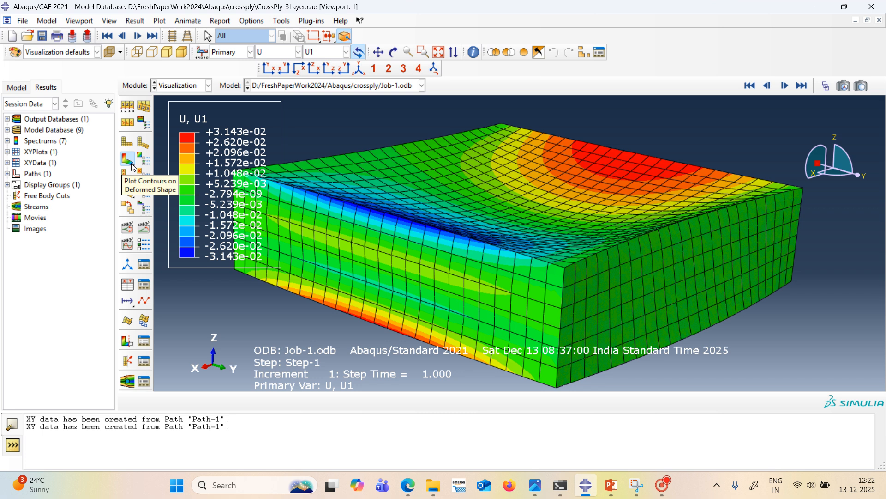
- Activate the view cut and show the X-Plane cut together with the Y-Plane cut
{"action": "left_click", "coordinate": [129, 342]}
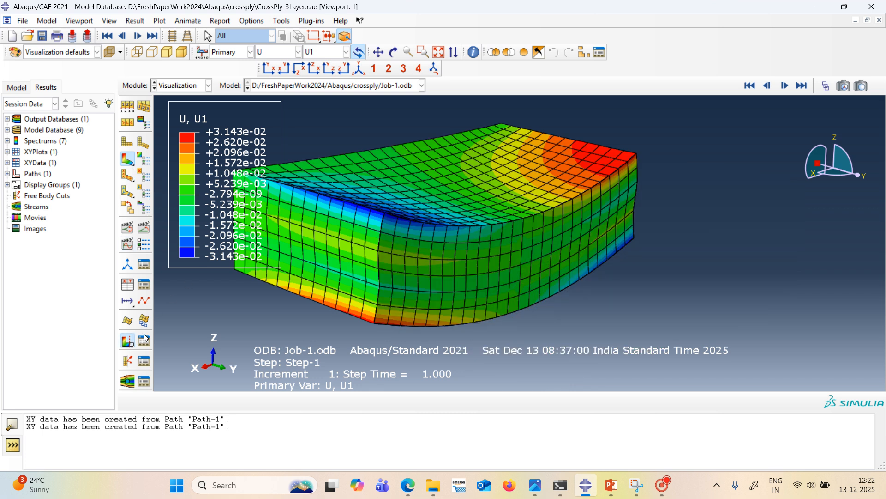
{"action": "left_click", "coordinate": [144, 339]}
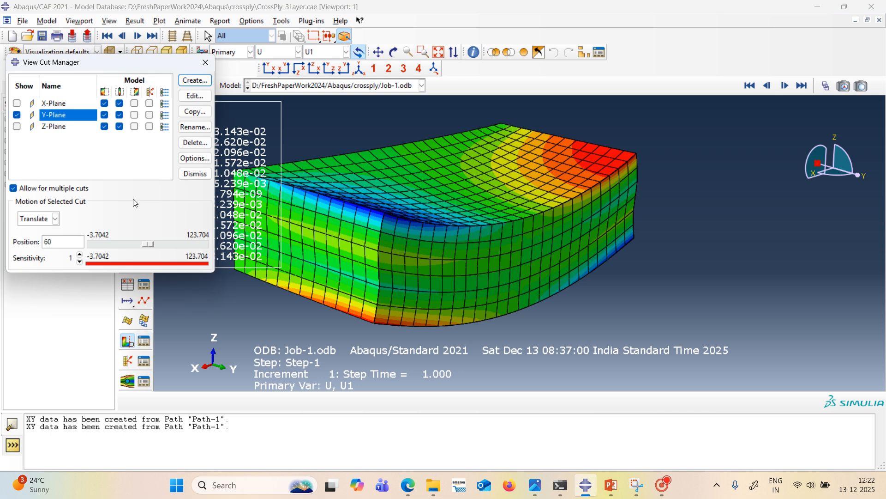
{"action": "left_click", "coordinate": [462, 263]}
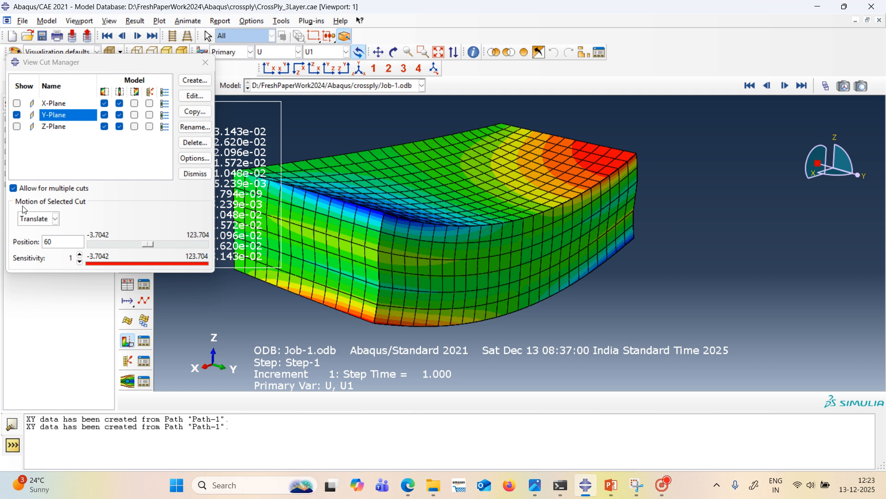
{"action": "left_click", "coordinate": [16, 103]}
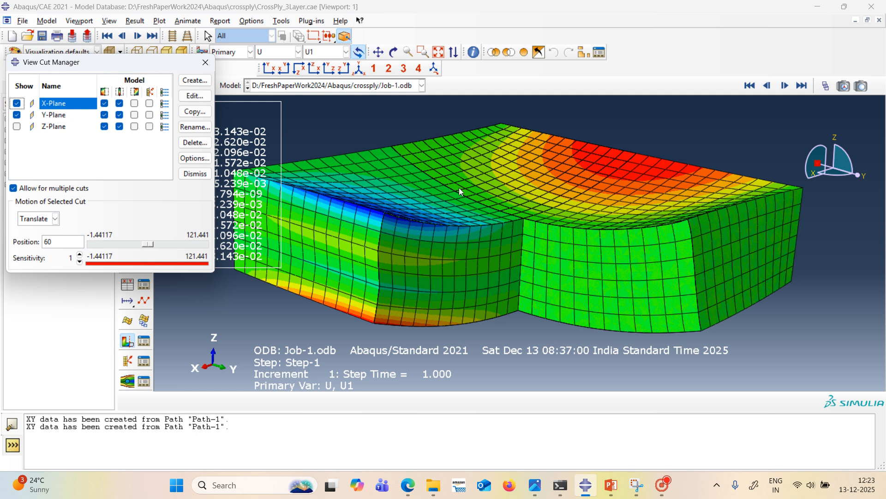
{"action": "left_click_drag", "start_coordinate": [151, 63], "coordinate": [297, 142]}
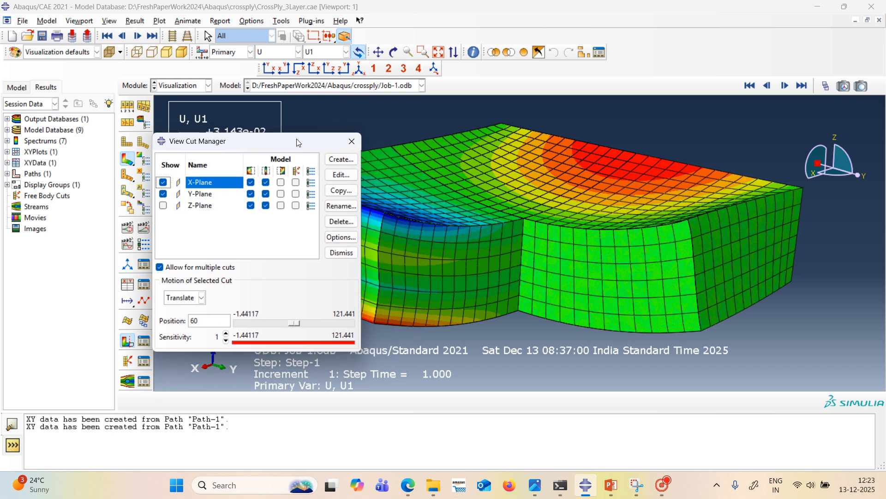
{"action": "left_click", "coordinate": [351, 142]}
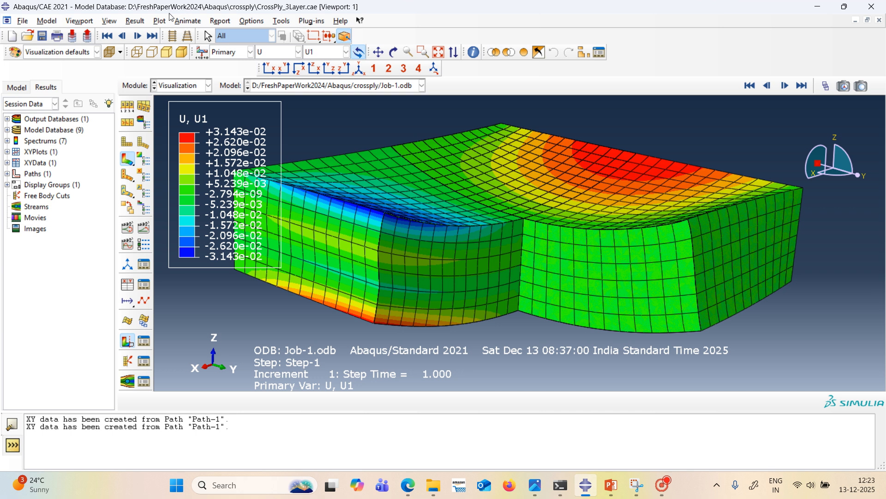
- Create a new node list path named Path-u3
{"action": "left_click", "coordinate": [282, 22]}
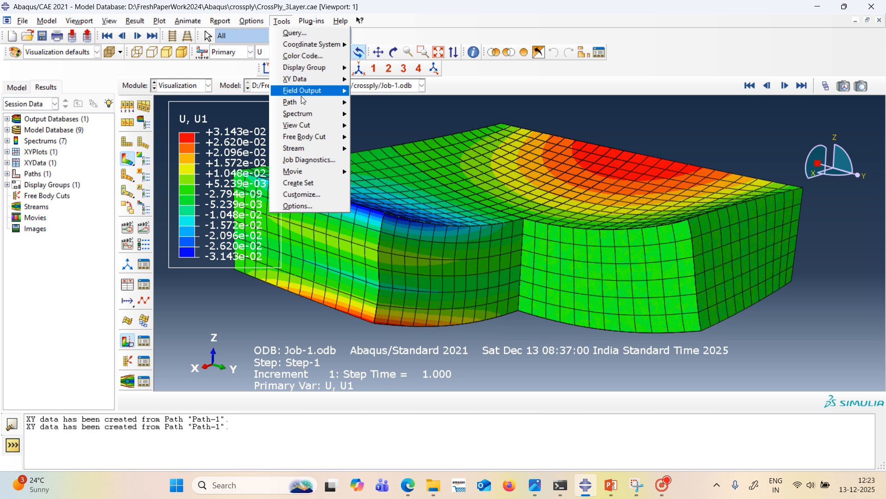
{"action": "mouse_move", "coordinate": [306, 103]}
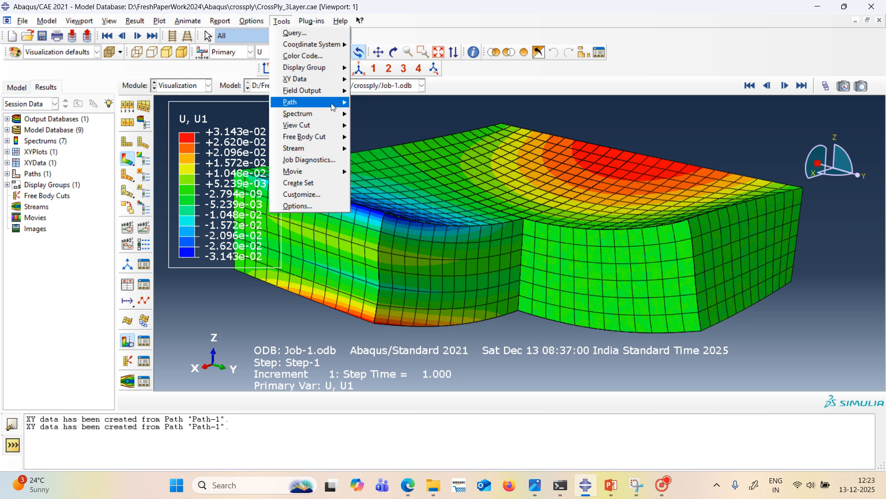
{"action": "left_click", "coordinate": [374, 115]}
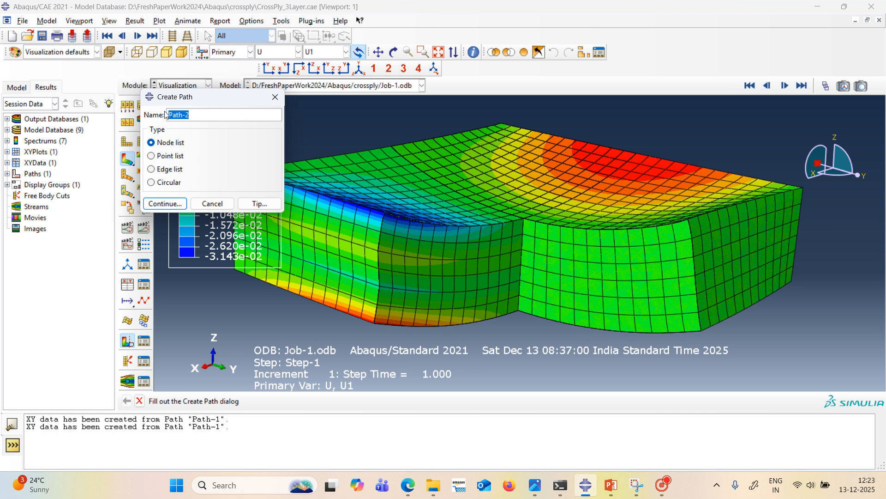
{"action": "left_click", "coordinate": [201, 115]}
{"action": "key", "text": "BackSpace"}
{"action": "type", "text": "u3"}
{"action": "left_click", "coordinate": [171, 208]}
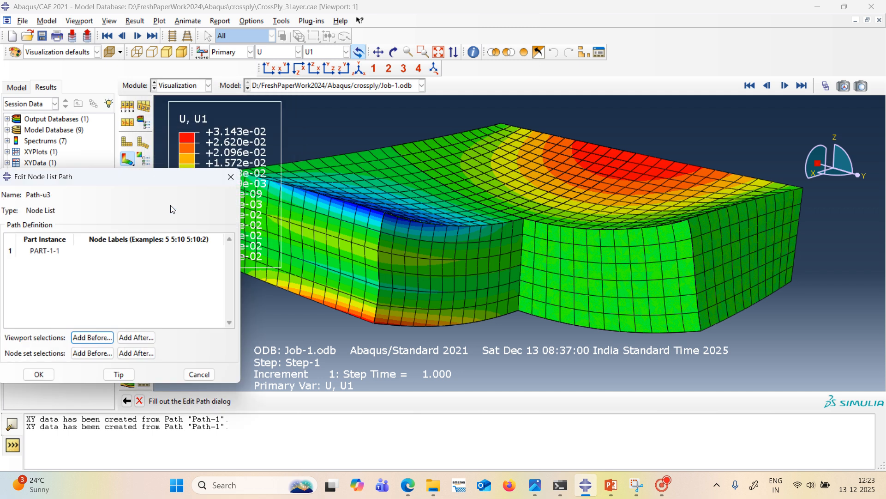
- Define the path through the plate's central vertical edge, from upper to lower surface, with nodes 2524, 4111, 1282, 3053, 753, 3582, 1903
{"action": "left_click_drag", "start_coordinate": [129, 178], "coordinate": [191, 175]}
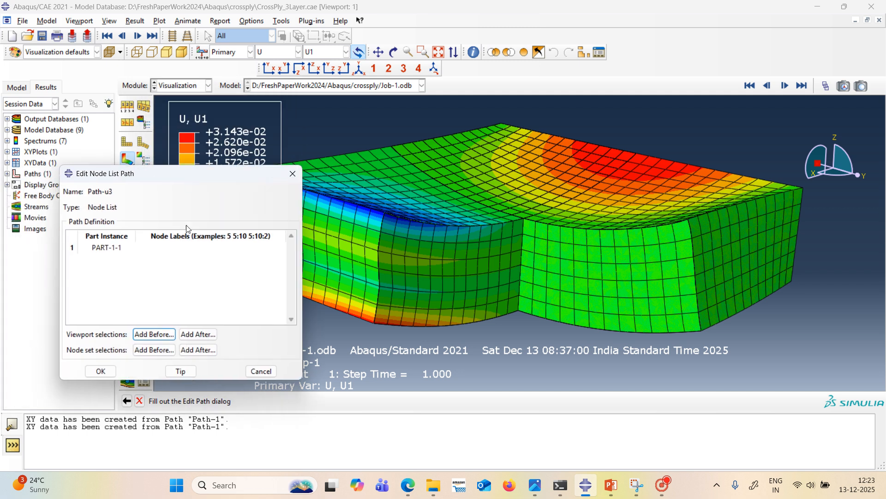
{"action": "left_click", "coordinate": [157, 334]}
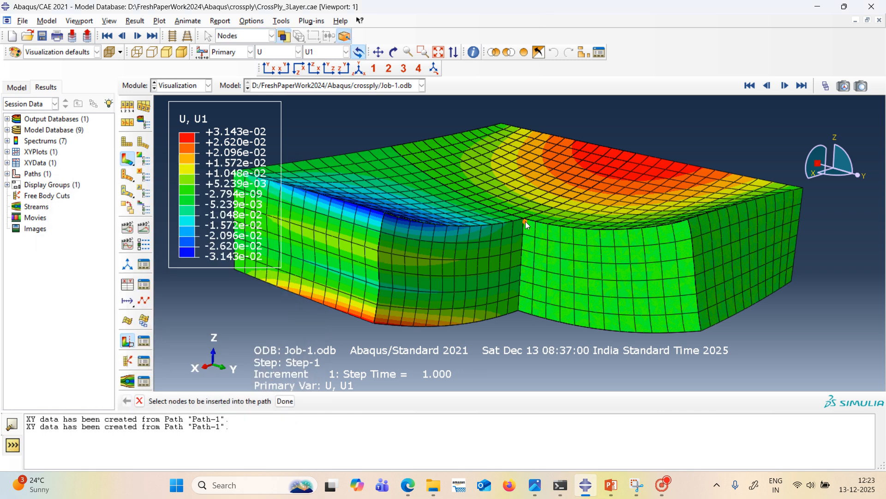
{"action": "scroll", "coordinate": [526, 224], "scroll_direction": "up", "scroll_amount": 3}
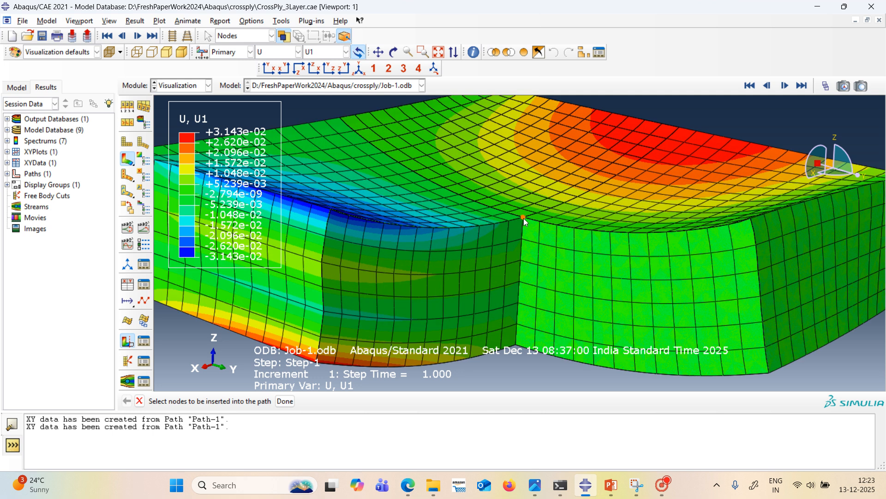
{"action": "left_click", "coordinate": [523, 218]}
{"action": "left_click", "coordinate": [523, 238]}
{"action": "left_click", "coordinate": [521, 260]}
{"action": "left_click", "coordinate": [519, 282]}
{"action": "left_click", "coordinate": [518, 303]}
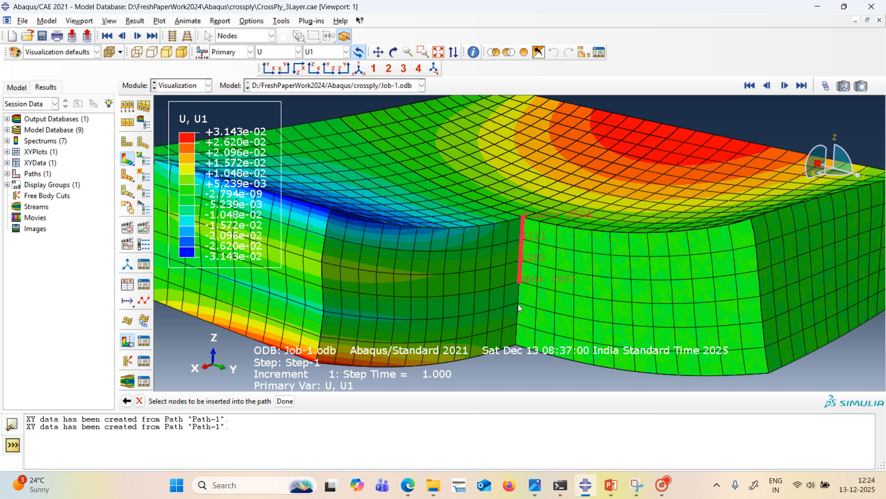
{"action": "left_click", "coordinate": [517, 325]}
{"action": "left_click", "coordinate": [516, 344]}
{"action": "left_click", "coordinate": [281, 401]}
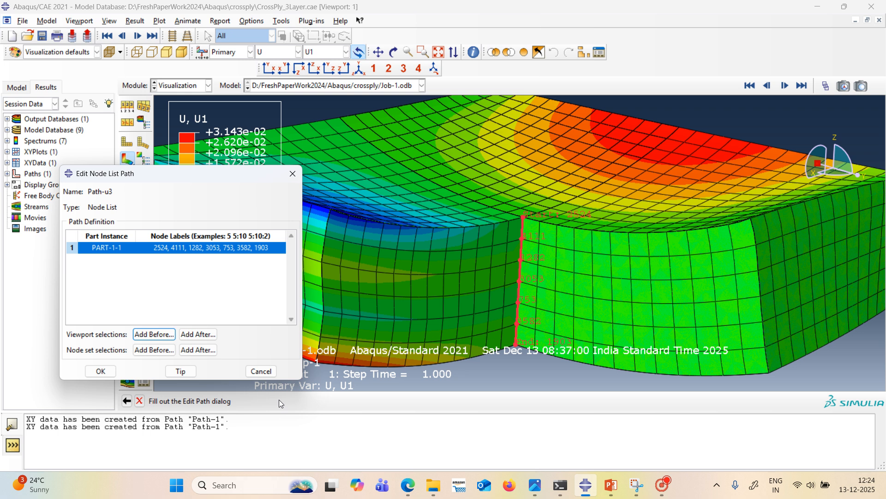
{"action": "left_click", "coordinate": [100, 371]}
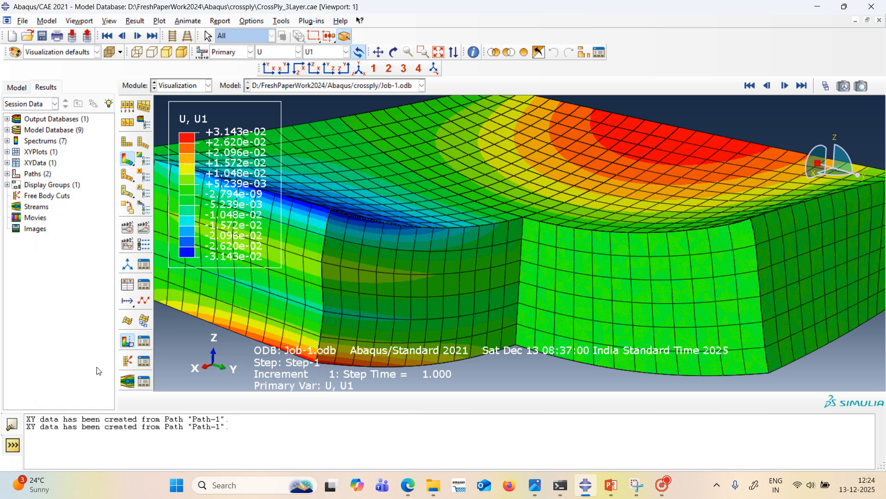
- Create XY data from a path, choosing Path-u3 as the path and the Z-coordinate for the X values
{"action": "left_click", "coordinate": [131, 288]}
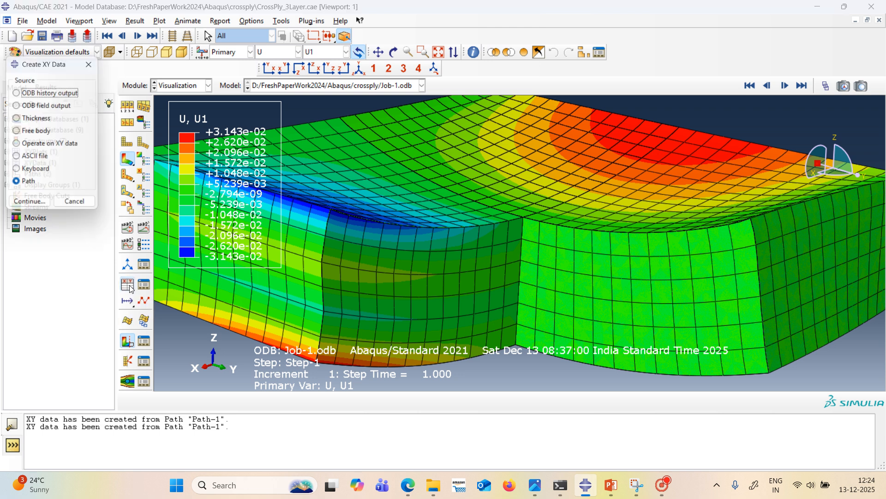
{"action": "left_click", "coordinate": [31, 206]}
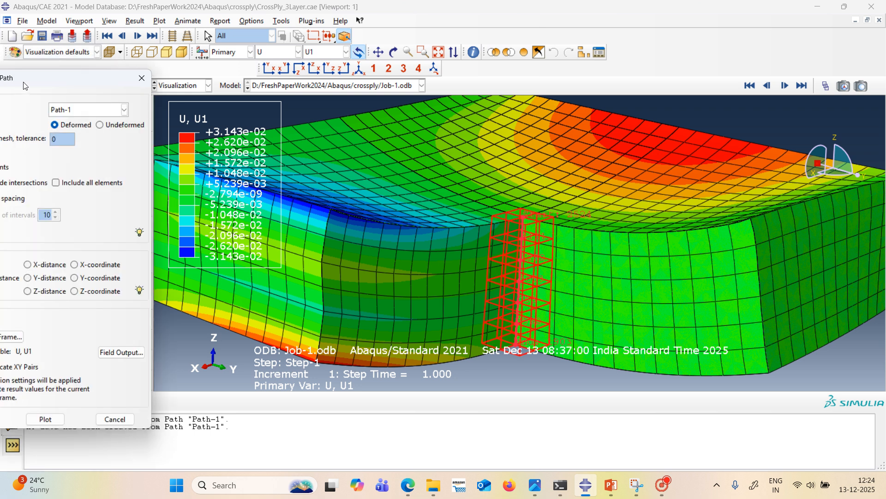
{"action": "left_click_drag", "start_coordinate": [31, 81], "coordinate": [183, 95]}
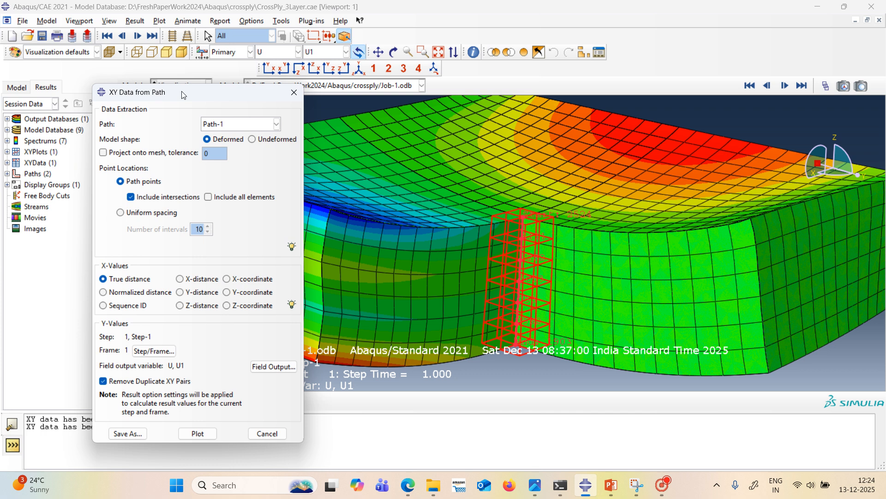
{"action": "left_click", "coordinate": [276, 124]}
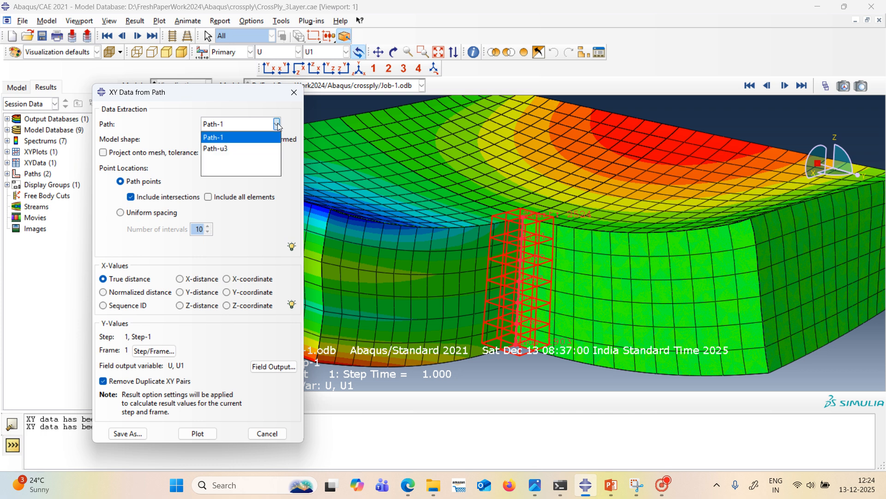
{"action": "left_click", "coordinate": [263, 149]}
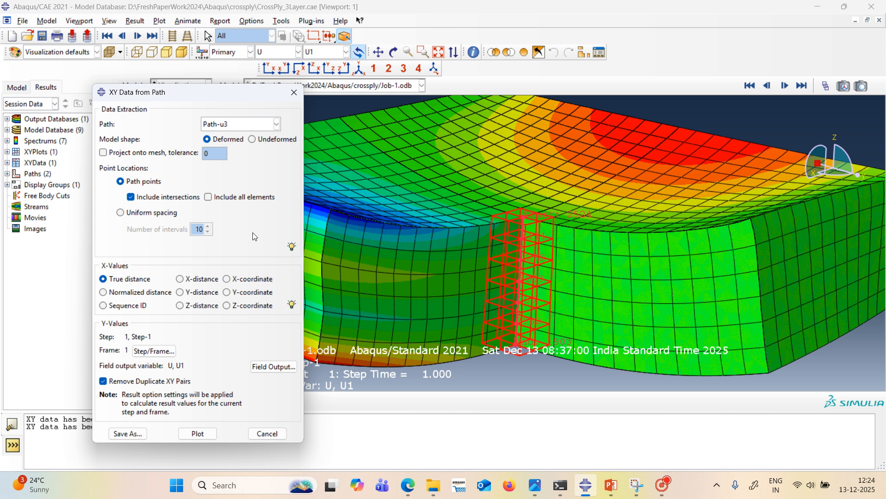
{"action": "left_click", "coordinate": [227, 306]}
- Set the field output variable to displacement component U3 and plot it along Path-u3
{"action": "left_click", "coordinate": [265, 369]}
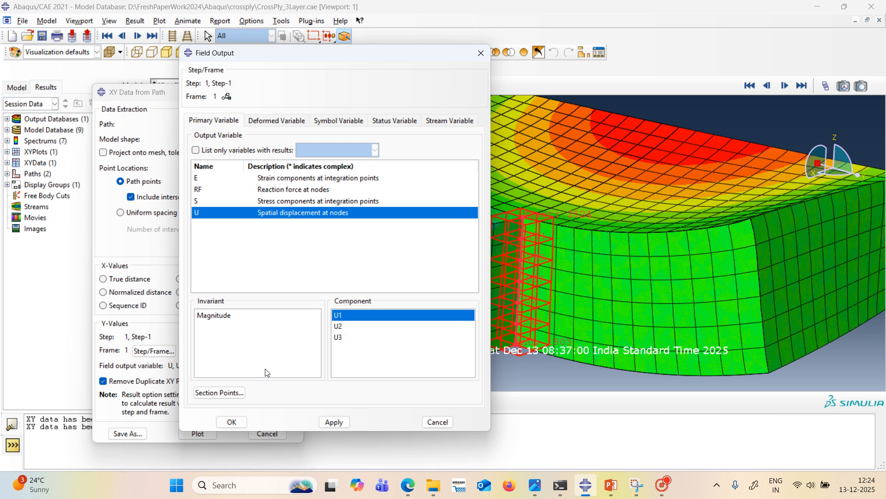
{"action": "left_click", "coordinate": [339, 338]}
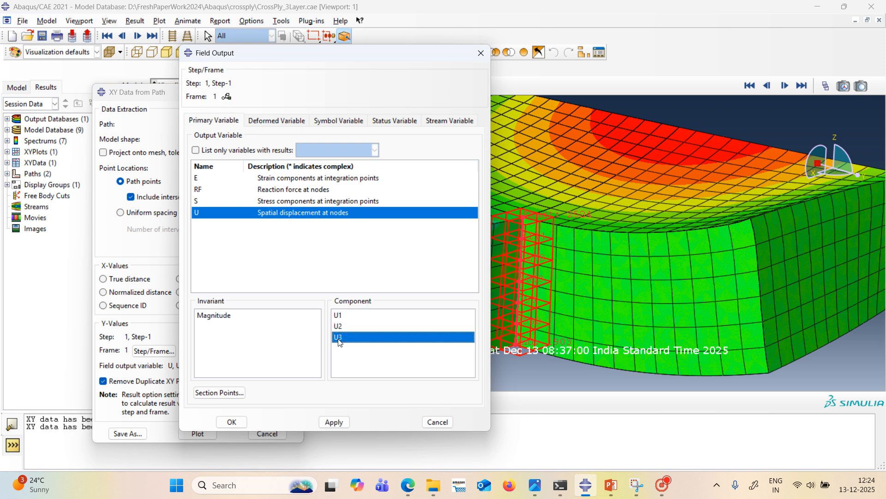
{"action": "left_click", "coordinate": [334, 422]}
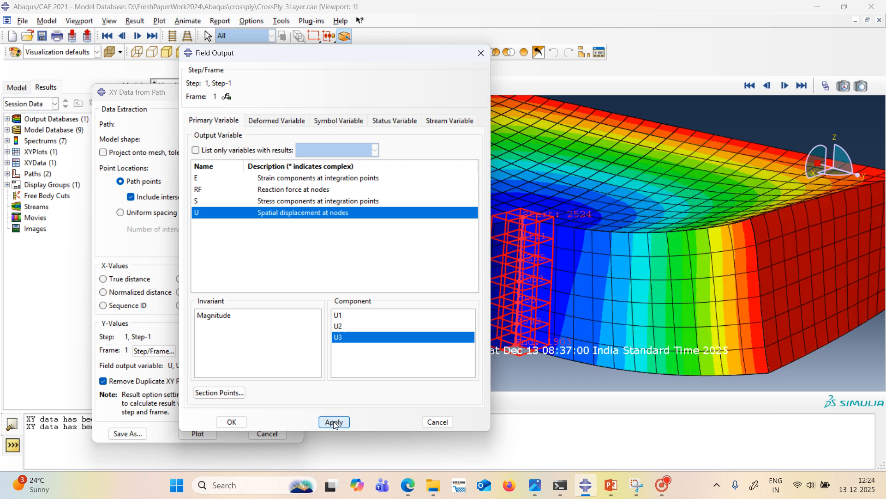
{"action": "left_click", "coordinate": [231, 422]}
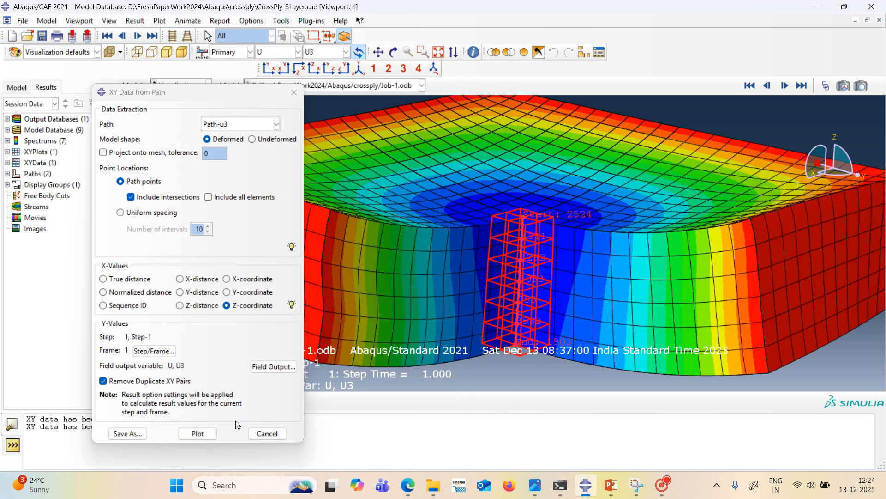
{"action": "left_click", "coordinate": [206, 434]}
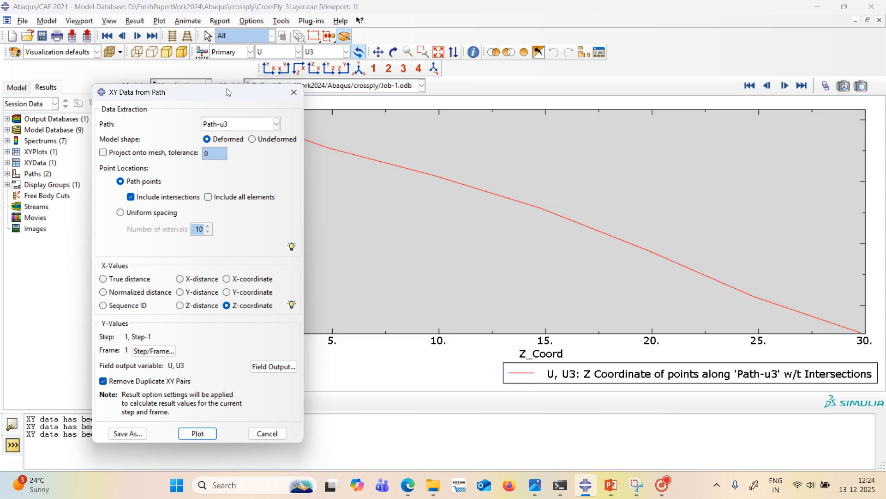
{"action": "left_click_drag", "start_coordinate": [230, 97], "coordinate": [73, 97]}
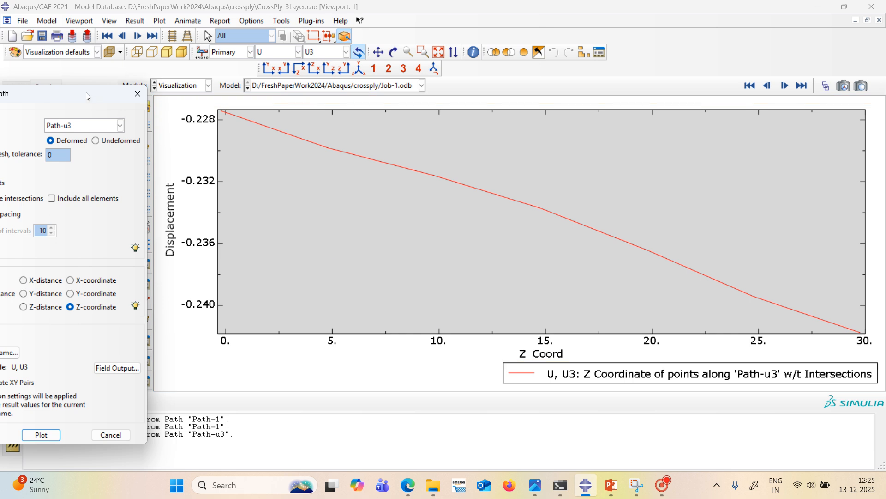
{"action": "left_click_drag", "start_coordinate": [85, 96], "coordinate": [198, 92]}
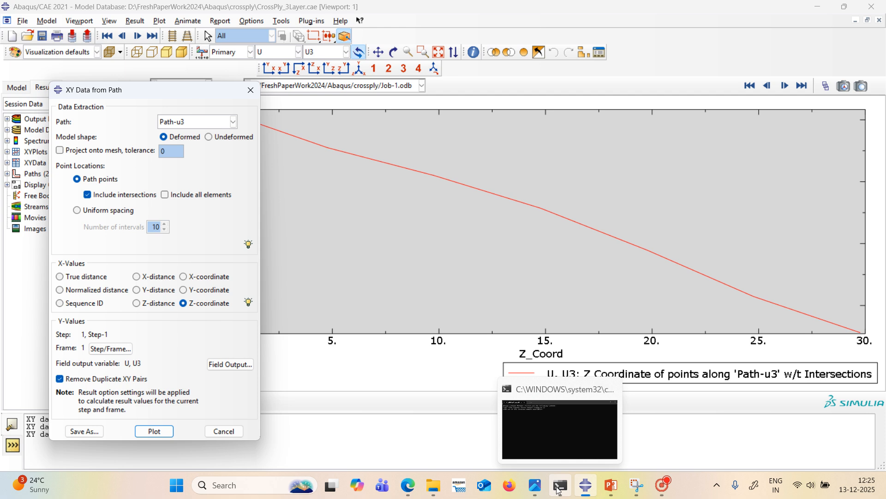
- Switch to PowerPoint, circle a/2 and b/2 in the normal-stress location, and tick σxx, σyy and σzz on the Post process slide
{"action": "left_click", "coordinate": [611, 485]}
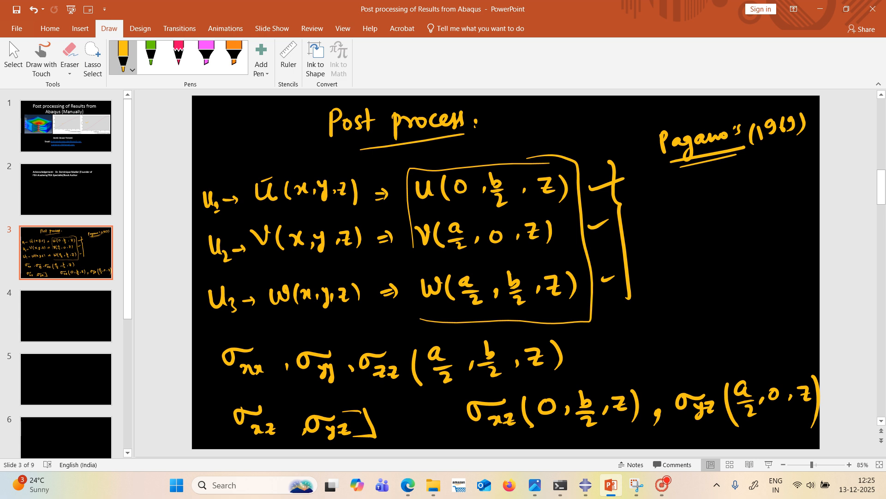
{"action": "mouse_move", "coordinate": [444, 341]}
{"action": "left_mouse_down"}
{"action": "mouse_move", "coordinate": [437, 390]}
{"action": "mouse_move", "coordinate": [450, 343]}
{"action": "mouse_move", "coordinate": [490, 387]}
{"action": "mouse_move", "coordinate": [499, 339]}
{"action": "left_mouse_up"}
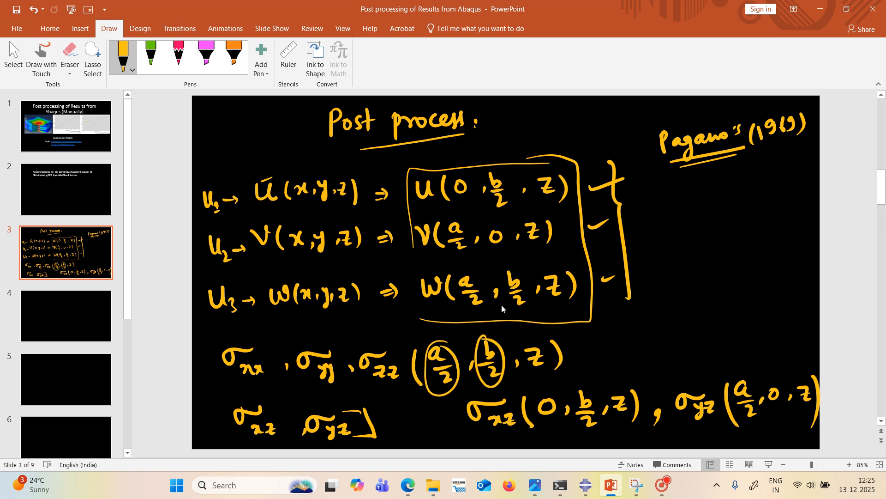
{"action": "left_click_drag", "start_coordinate": [239, 343], "coordinate": [386, 340]}
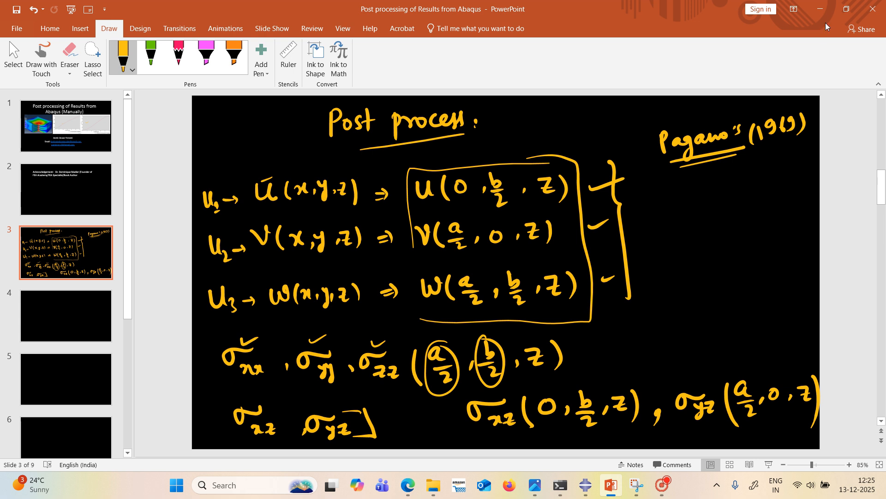
- Return to Abaqus/CAE and plot stress component S11 against the Z-coordinate along Path-u3
{"action": "left_click", "coordinate": [820, 8]}
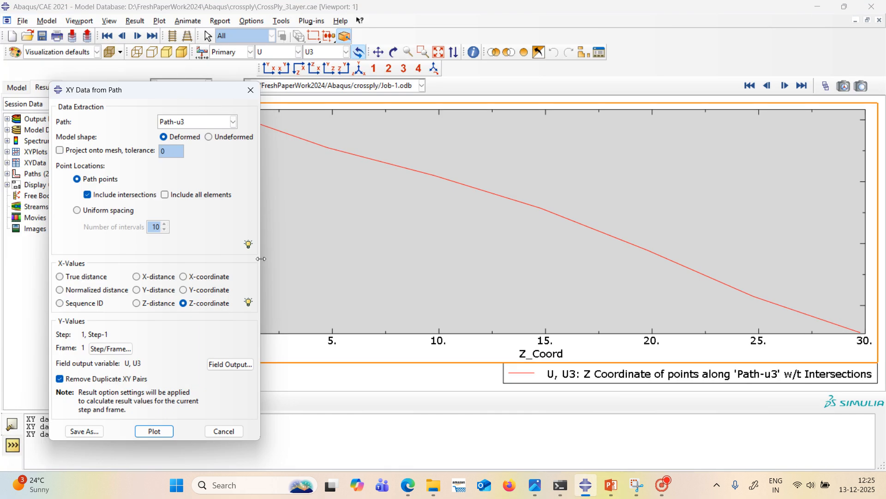
{"action": "left_click", "coordinate": [225, 365]}
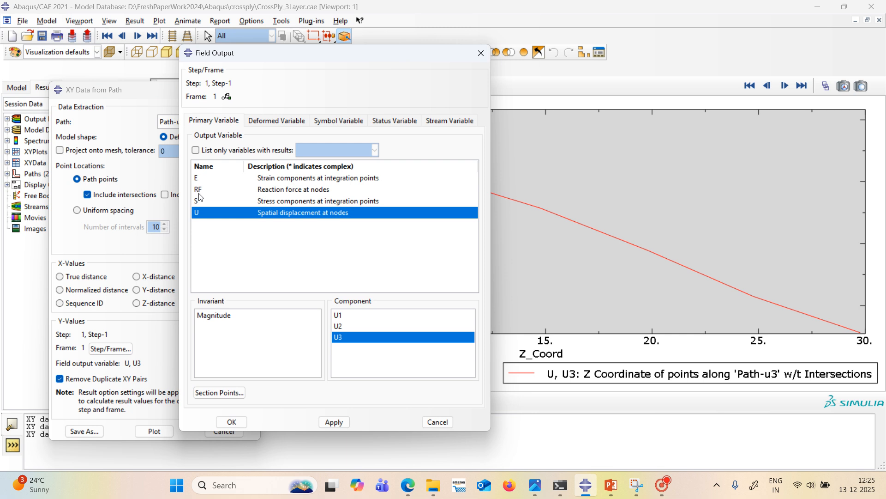
{"action": "left_click", "coordinate": [247, 202]}
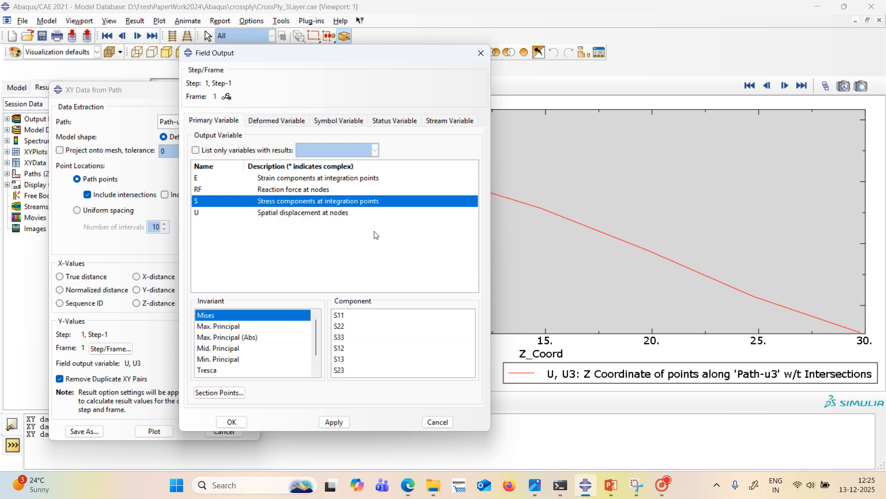
{"action": "left_click", "coordinate": [344, 316]}
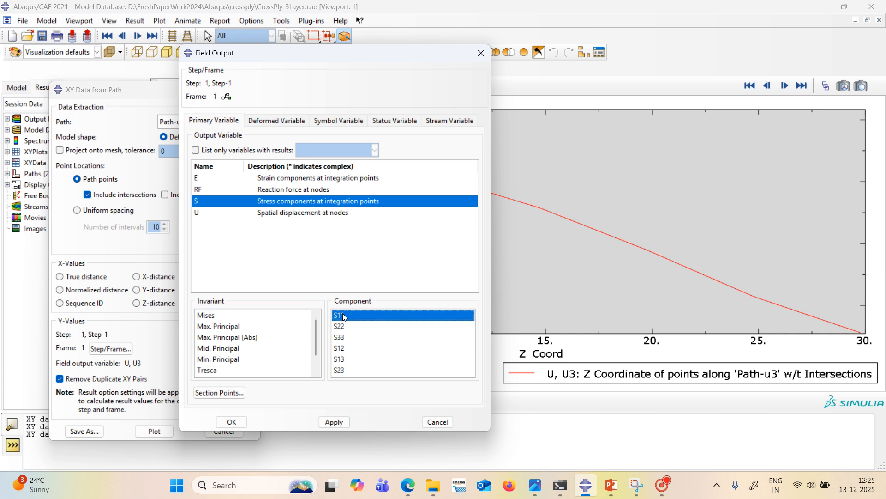
{"action": "left_click", "coordinate": [345, 422]}
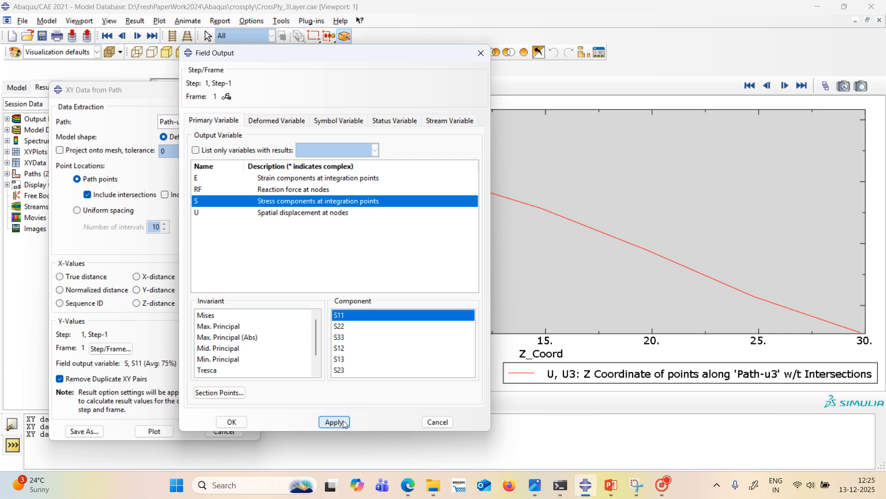
{"action": "left_click", "coordinate": [231, 422]}
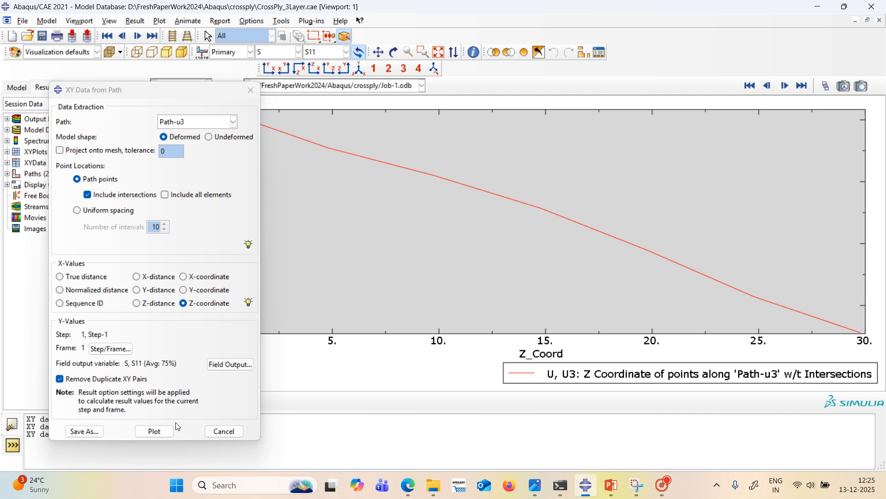
{"action": "left_click", "coordinate": [158, 431]}
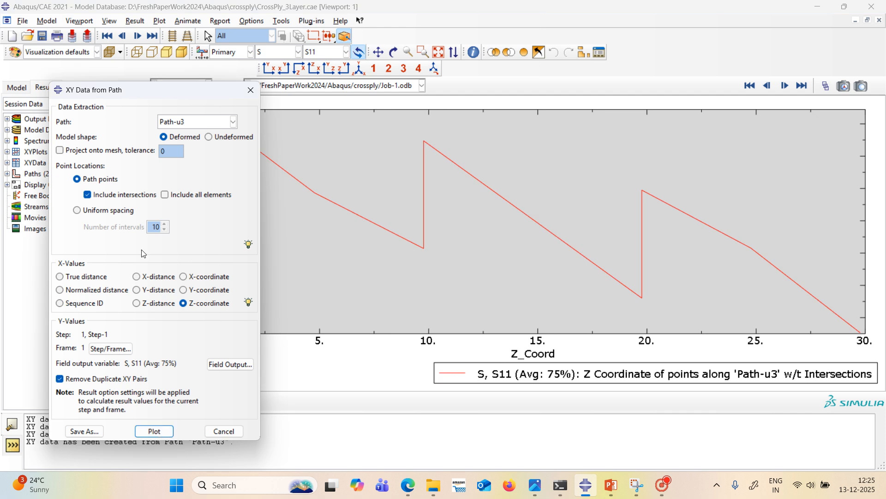
{"action": "left_click_drag", "start_coordinate": [184, 92], "coordinate": [71, 99]}
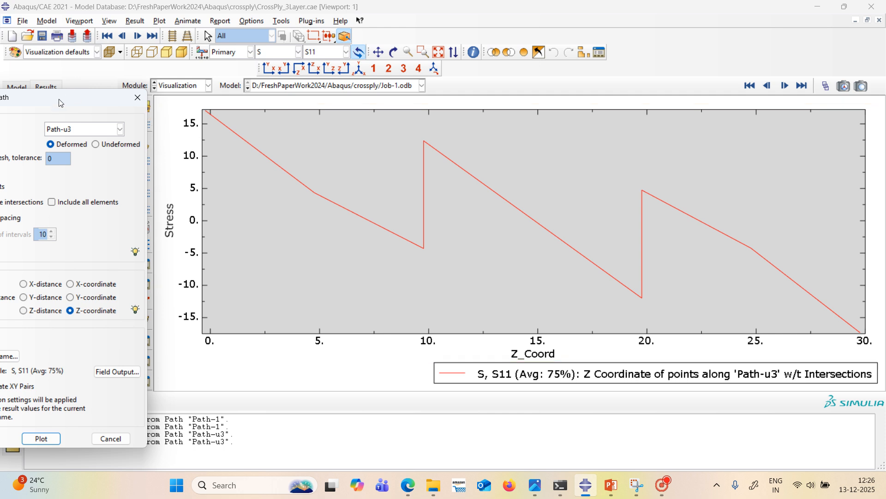
{"action": "left_click_drag", "start_coordinate": [60, 103], "coordinate": [156, 85]}
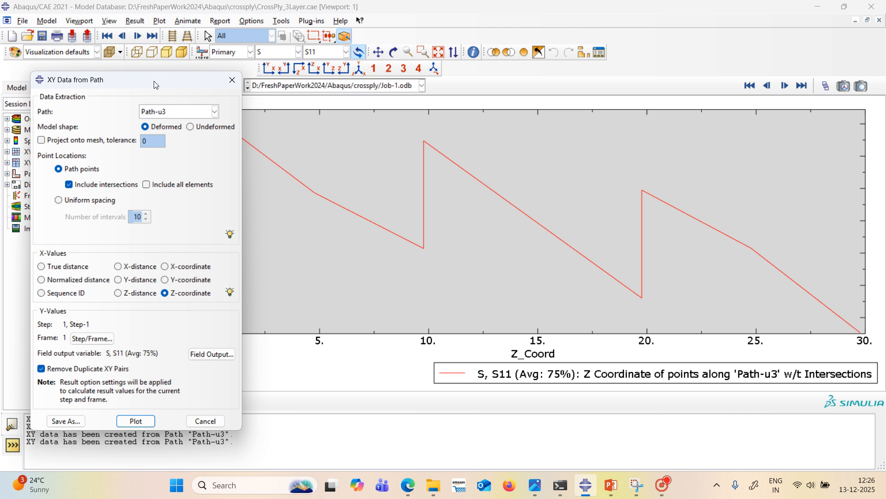
- Change the field output to stress component S22 and plot its through-thickness curve along Path-u3
{"action": "left_click", "coordinate": [211, 353]}
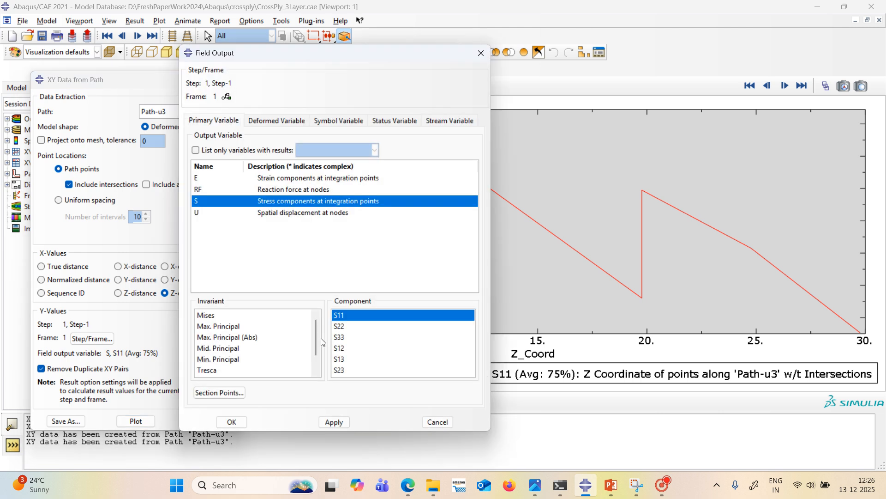
{"action": "left_click", "coordinate": [343, 328]}
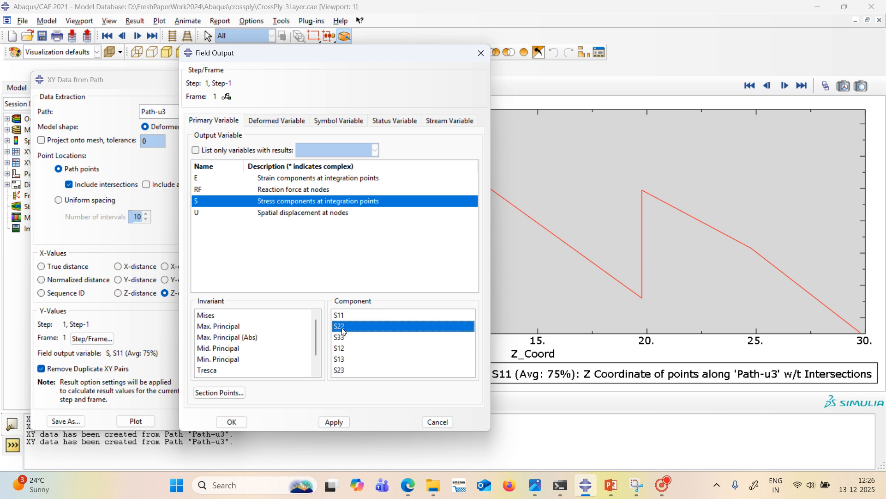
{"action": "left_click", "coordinate": [335, 422]}
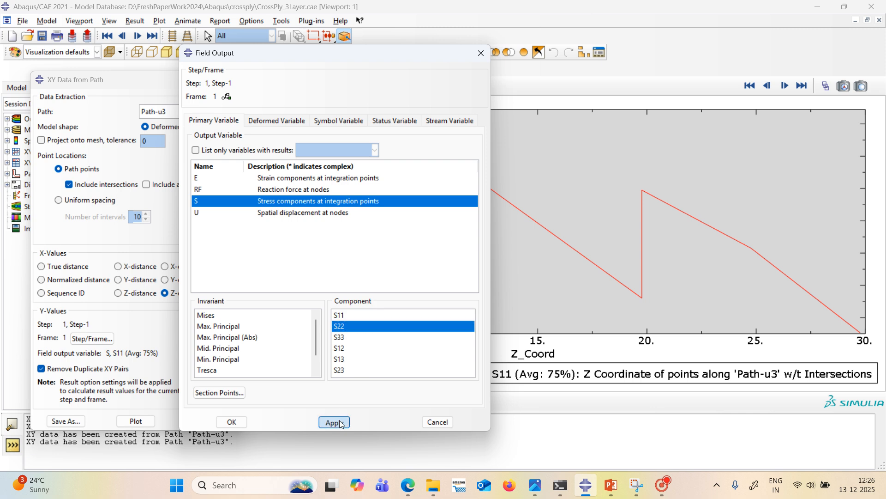
{"action": "left_click", "coordinate": [247, 420]}
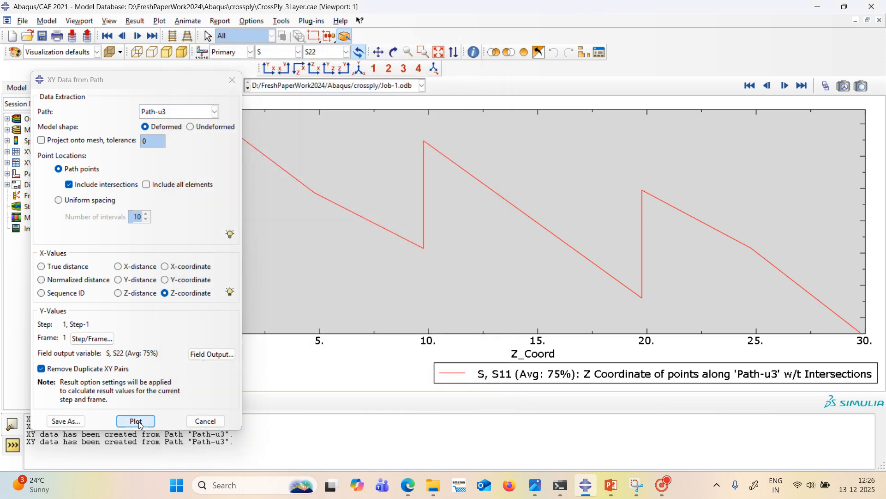
{"action": "left_click", "coordinate": [136, 421]}
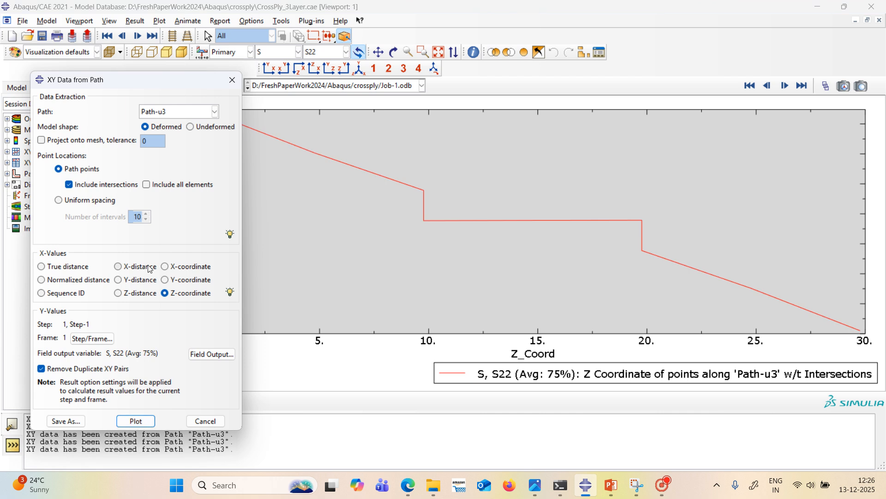
{"action": "left_click_drag", "start_coordinate": [171, 82], "coordinate": [77, 91]}
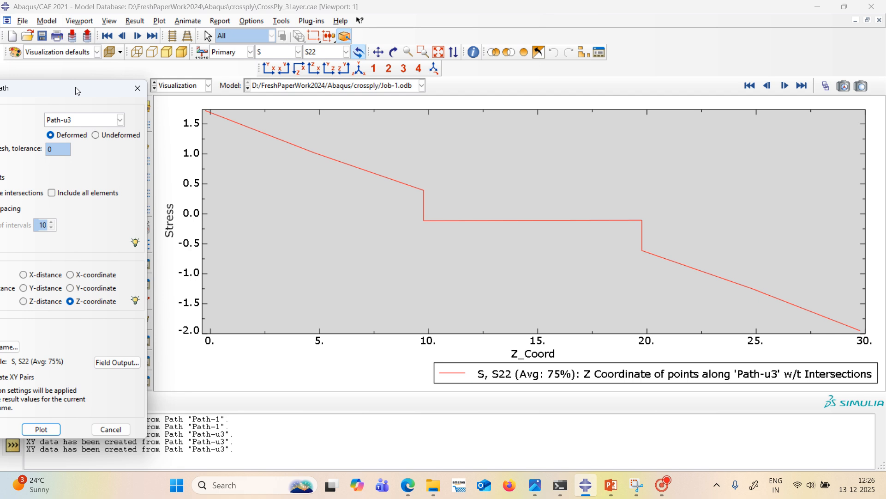
{"action": "left_click_drag", "start_coordinate": [77, 90], "coordinate": [208, 80]}
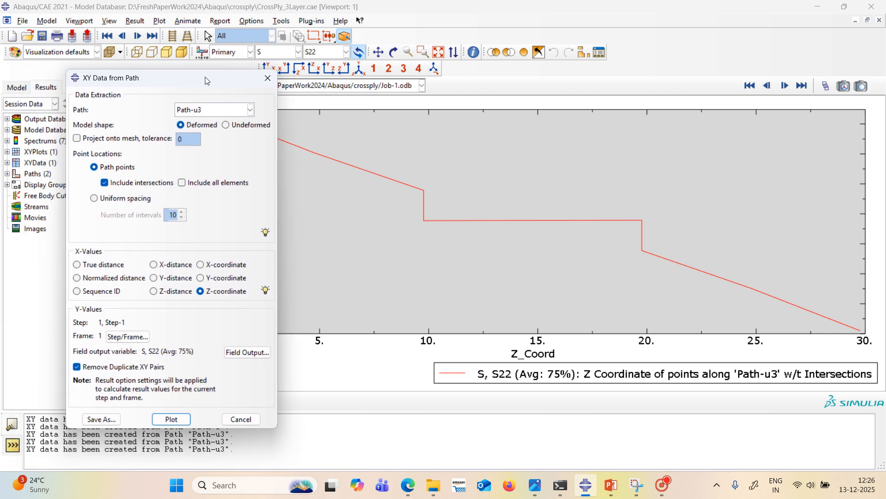
- Change the field output to stress component S33 and plot its through-thickness curve along Path-u3
{"action": "left_click", "coordinate": [238, 355]}
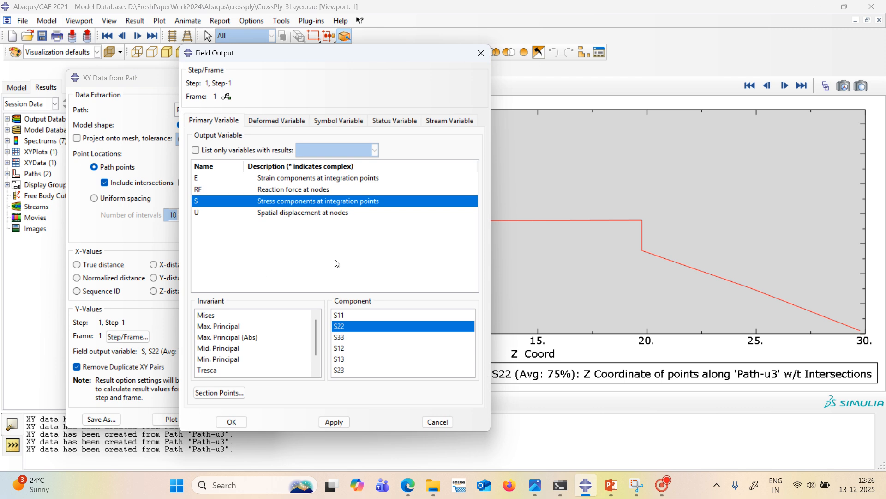
{"action": "left_click", "coordinate": [344, 340]}
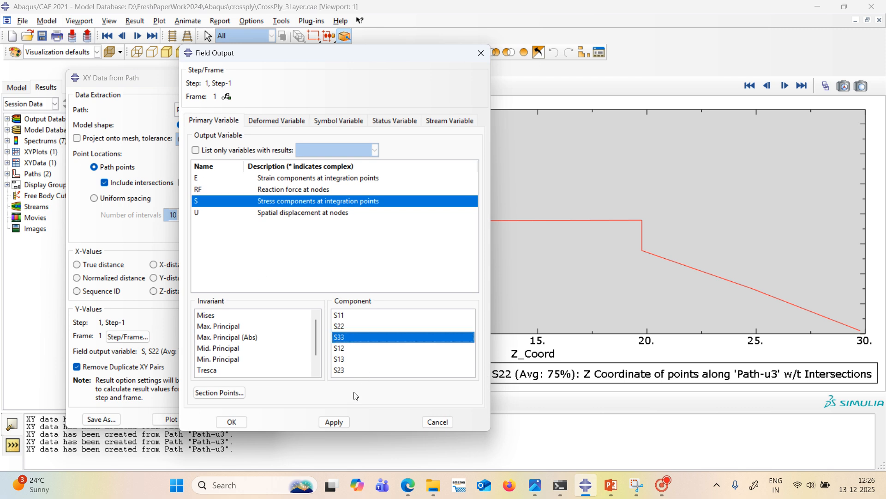
{"action": "left_click", "coordinate": [338, 422]}
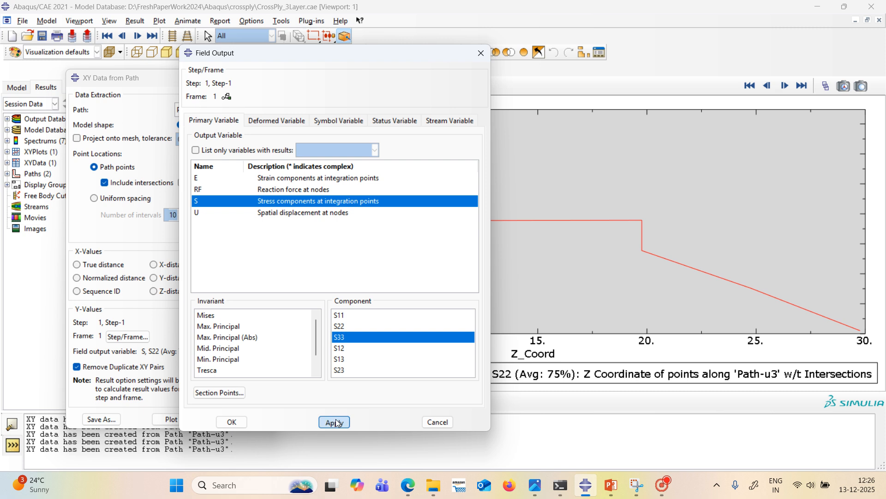
{"action": "left_click", "coordinate": [232, 422]}
{"action": "left_click", "coordinate": [172, 419]}
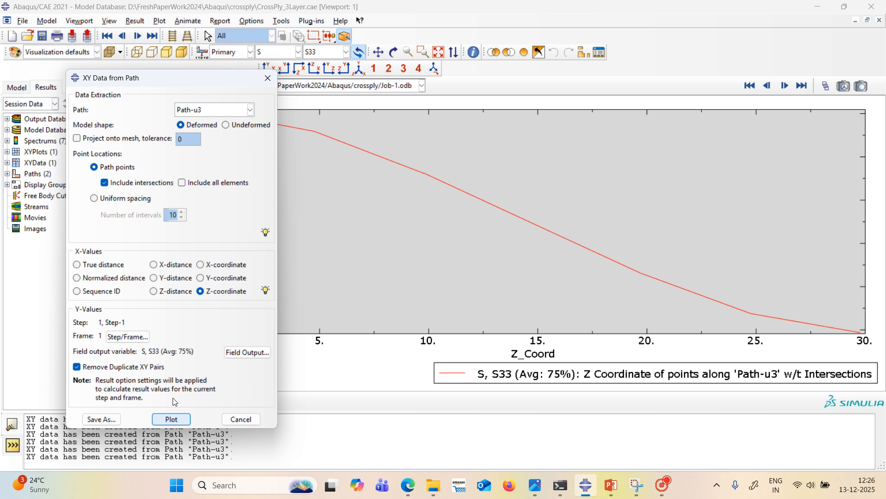
- Change the field output to displacement component U1 and plot it against the Z-coordinate along Path-u3
{"action": "left_click_drag", "start_coordinate": [184, 75], "coordinate": [53, 78]}
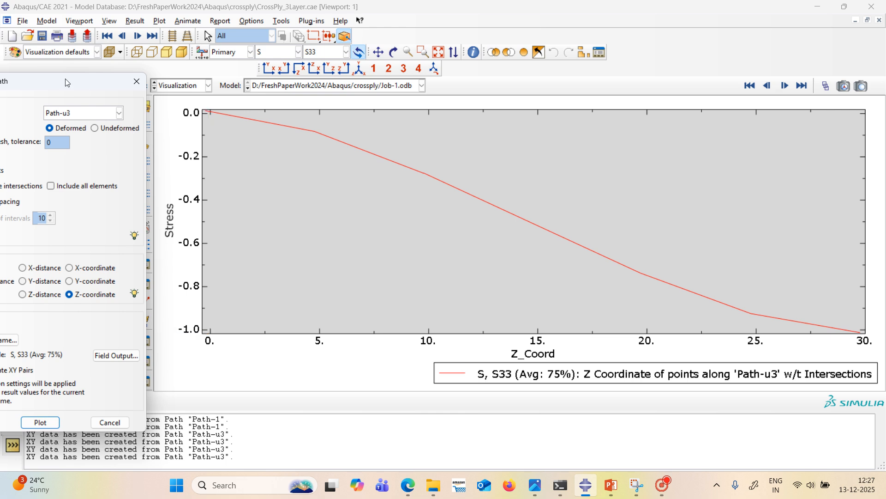
{"action": "left_click_drag", "start_coordinate": [71, 82], "coordinate": [173, 87]}
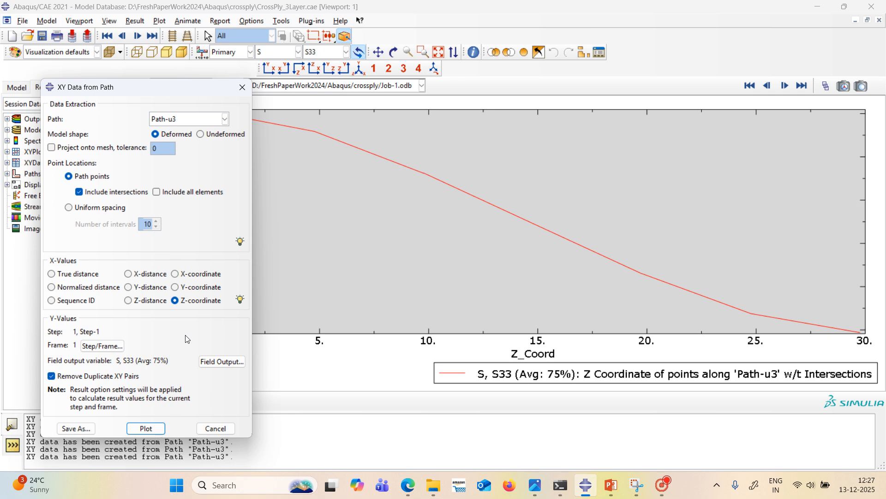
{"action": "left_click", "coordinate": [222, 362]}
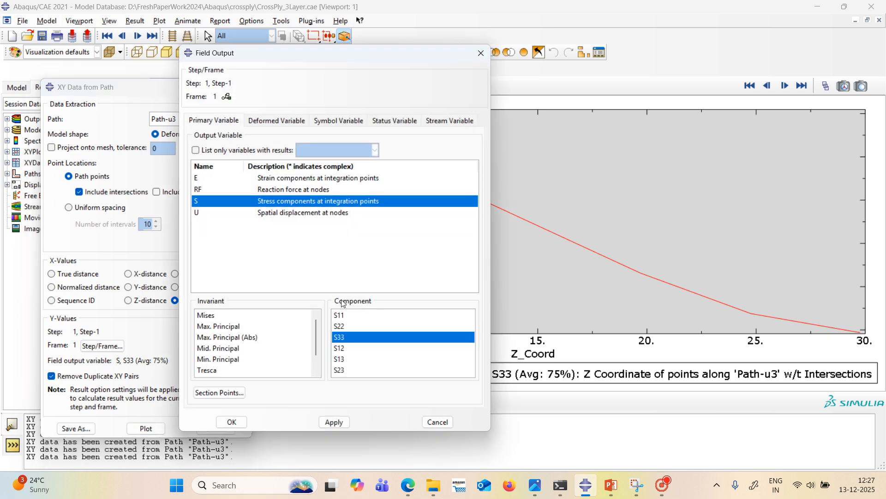
{"action": "left_click", "coordinate": [279, 214]}
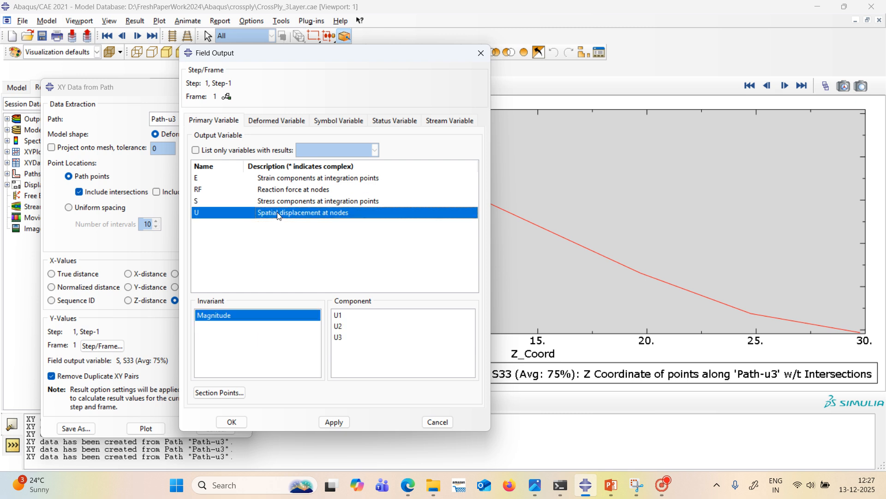
{"action": "left_click", "coordinate": [341, 315]}
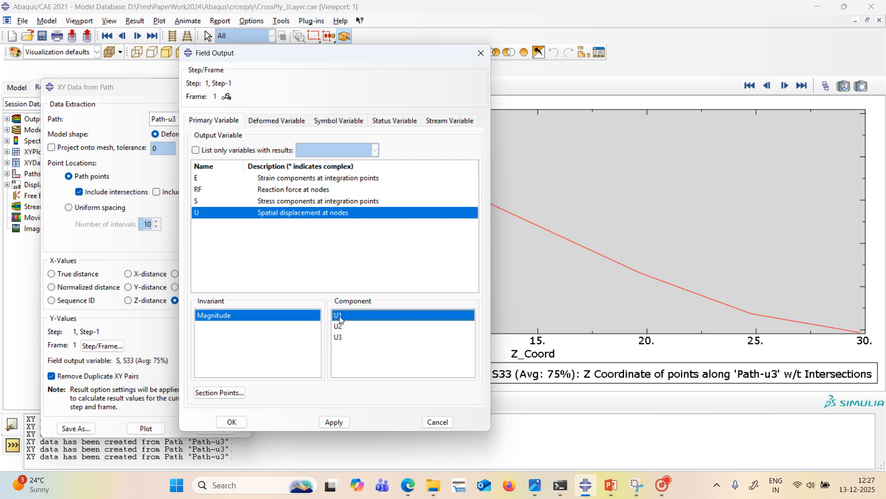
{"action": "left_click", "coordinate": [347, 422]}
{"action": "left_click", "coordinate": [232, 422]}
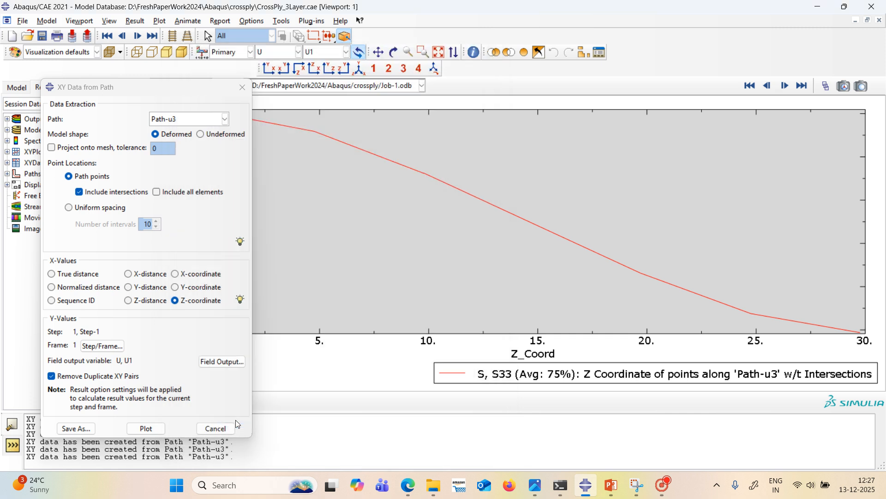
{"action": "left_click", "coordinate": [155, 429]}
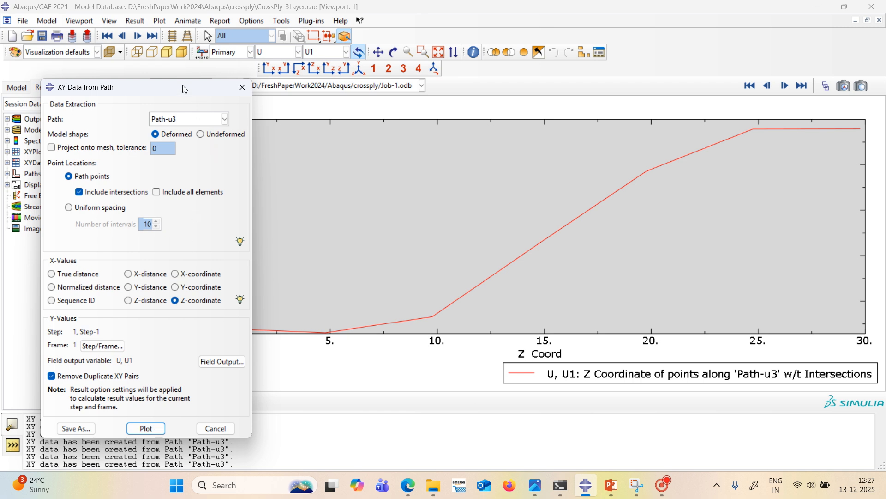
- Change the field output to displacement component U2, plot its through-thickness curve along Path-u3, and close the path data dialog
{"action": "left_click_drag", "start_coordinate": [178, 92], "coordinate": [421, 121]}
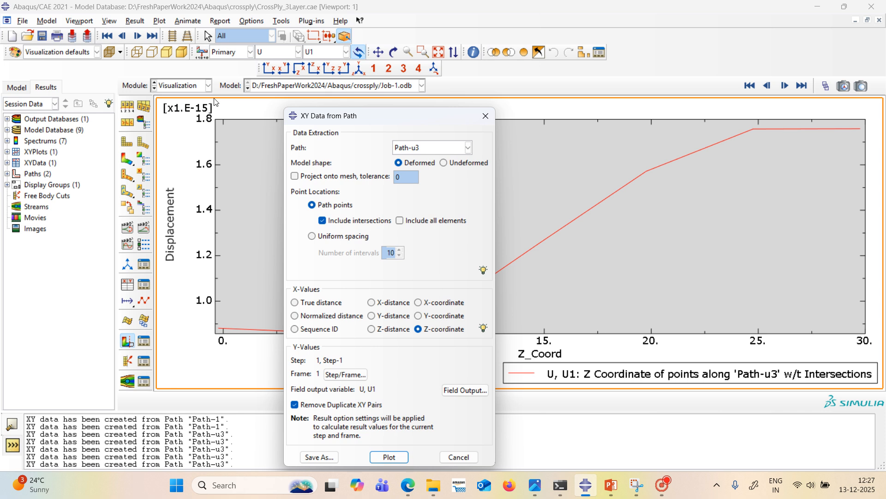
{"action": "left_click", "coordinate": [465, 390]}
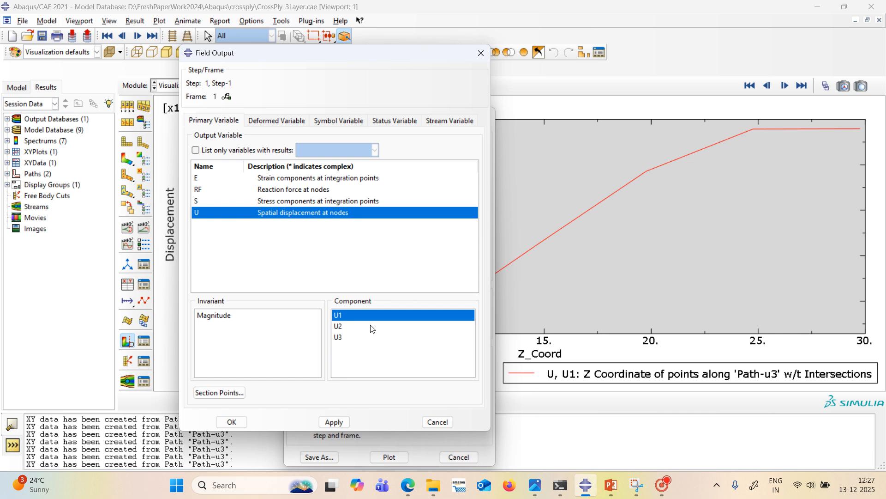
{"action": "left_click", "coordinate": [354, 327]}
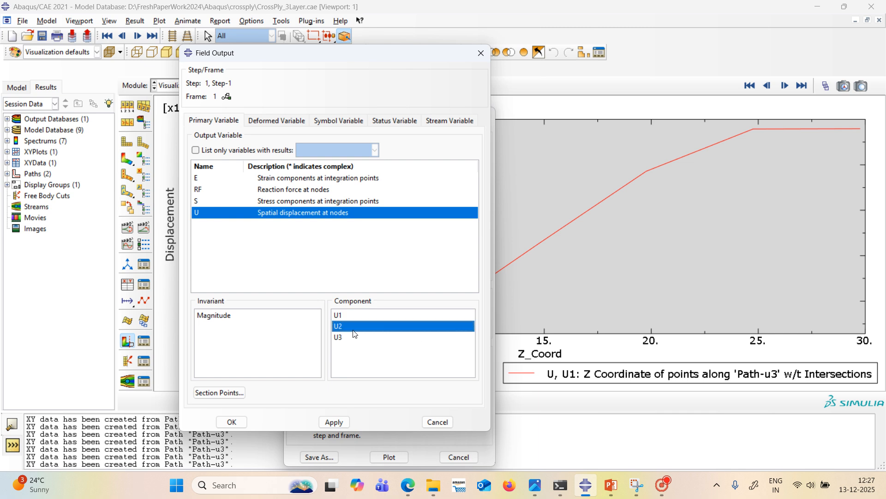
{"action": "left_click", "coordinate": [340, 422]}
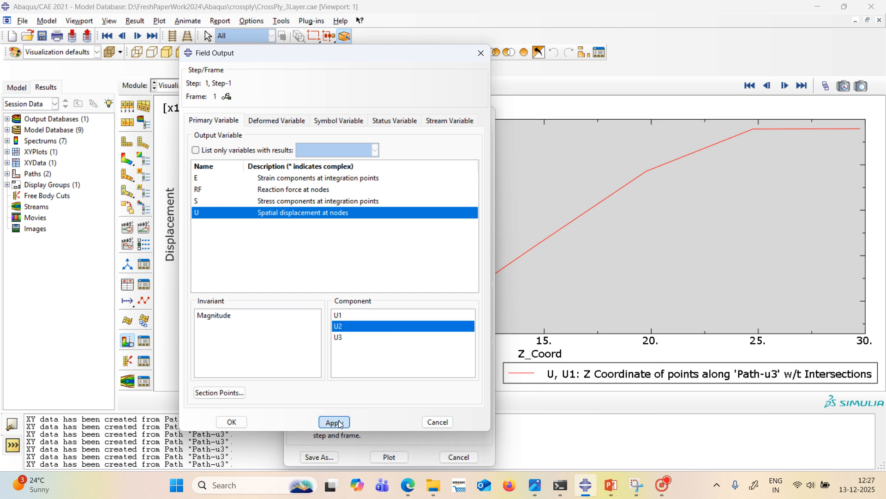
{"action": "left_click", "coordinate": [232, 422]}
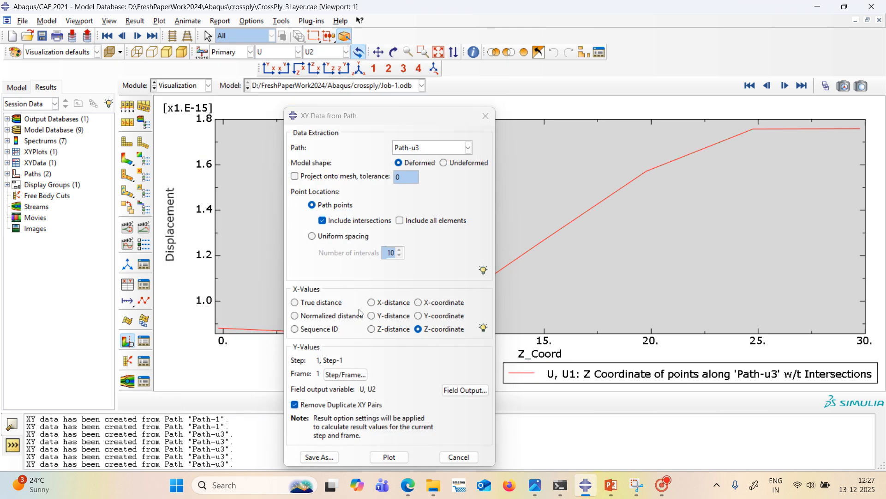
{"action": "left_click", "coordinate": [389, 457]}
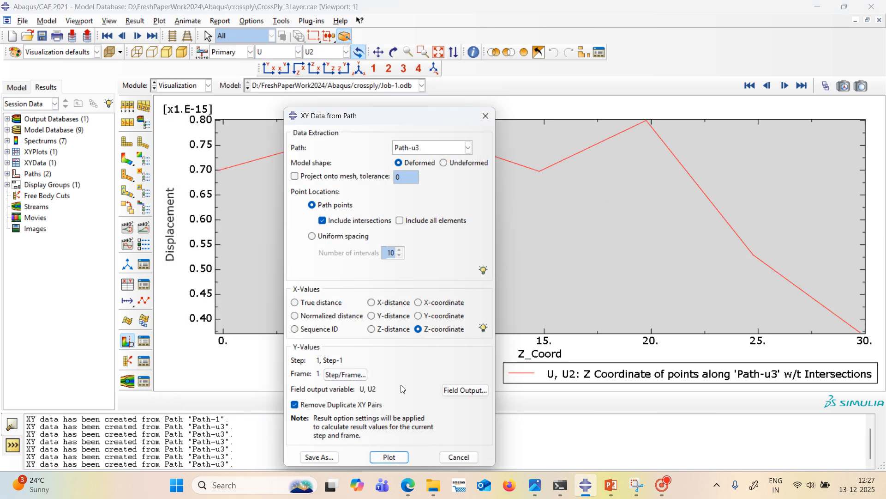
{"action": "left_click_drag", "start_coordinate": [413, 121], "coordinate": [494, 113]}
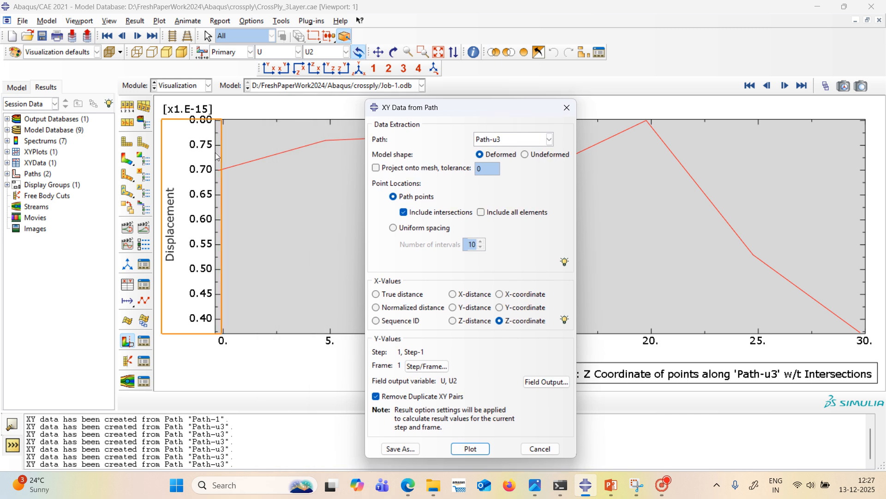
{"action": "left_click", "coordinate": [541, 449]}
- Display the U2 contours on the deformed plate and turn off the view cut to show the whole model
{"action": "left_click", "coordinate": [126, 158]}
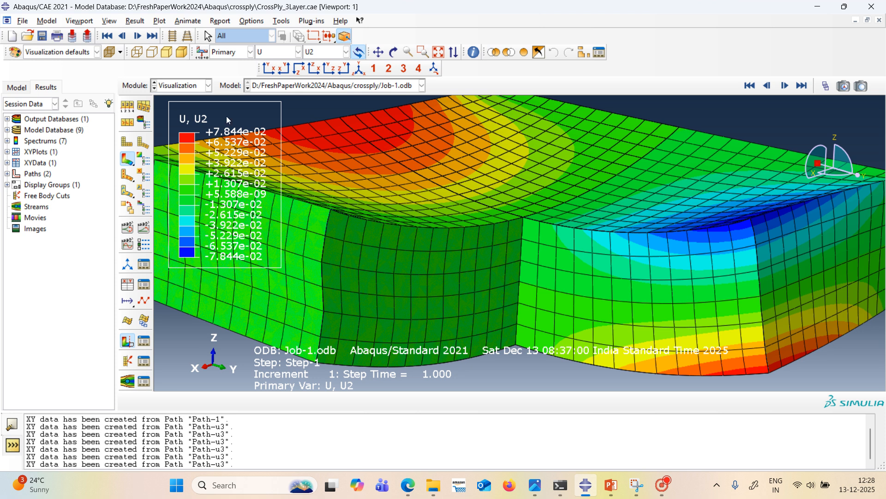
{"action": "left_click", "coordinate": [126, 342]}
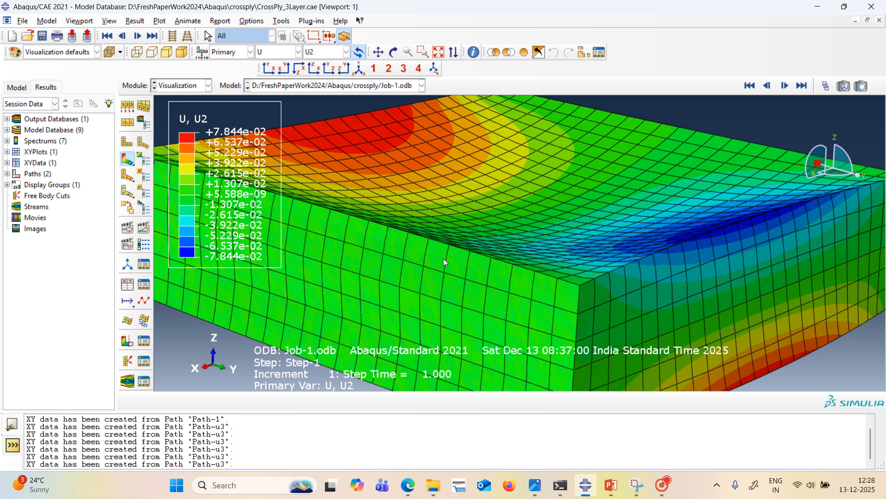
{"action": "scroll", "coordinate": [444, 261], "scroll_direction": "up", "scroll_amount": 1}
{"action": "scroll", "coordinate": [444, 261], "scroll_direction": "down", "scroll_amount": 3}
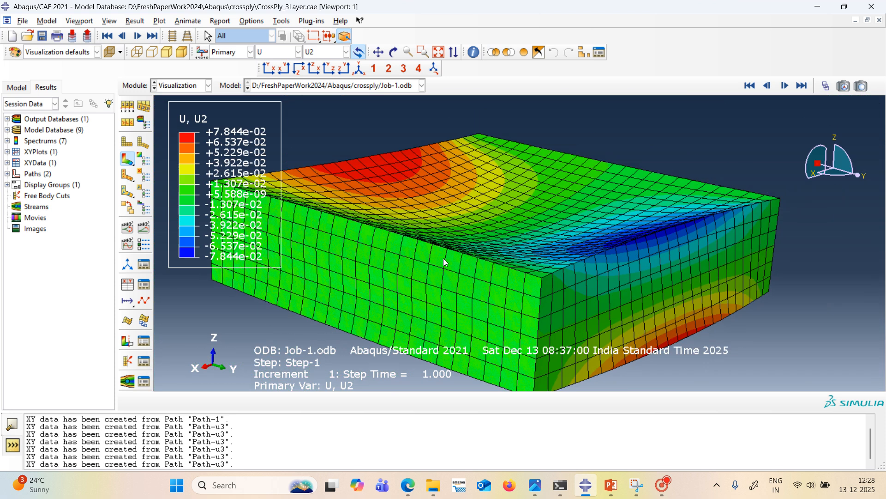
{"action": "scroll", "coordinate": [444, 261], "scroll_direction": "down", "scroll_amount": 1}
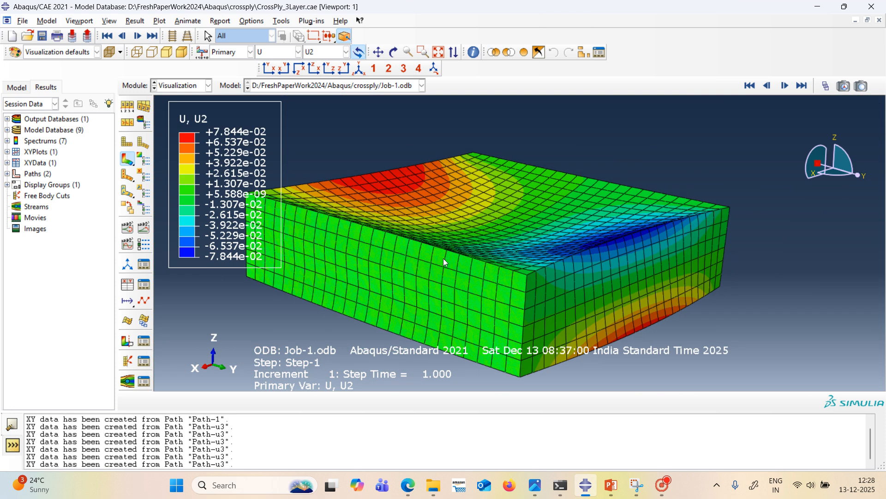
{"action": "left_click", "coordinate": [393, 51]}
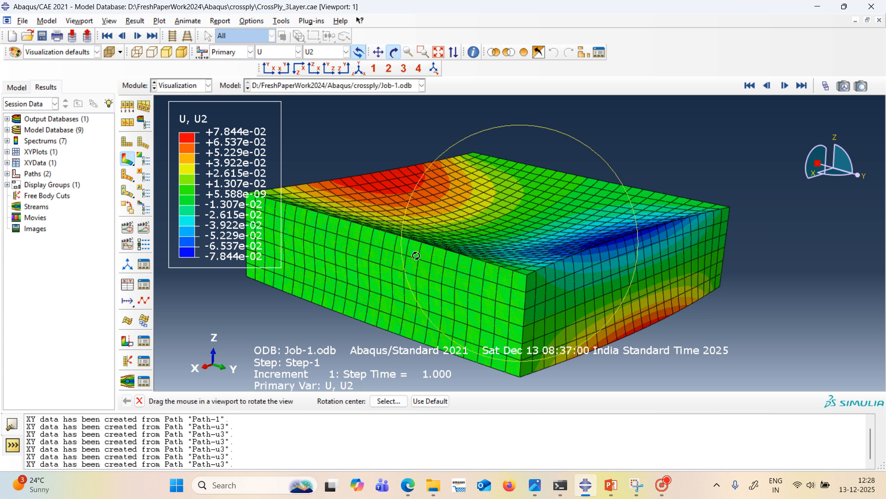
{"action": "left_click_drag", "start_coordinate": [416, 255], "coordinate": [568, 266]}
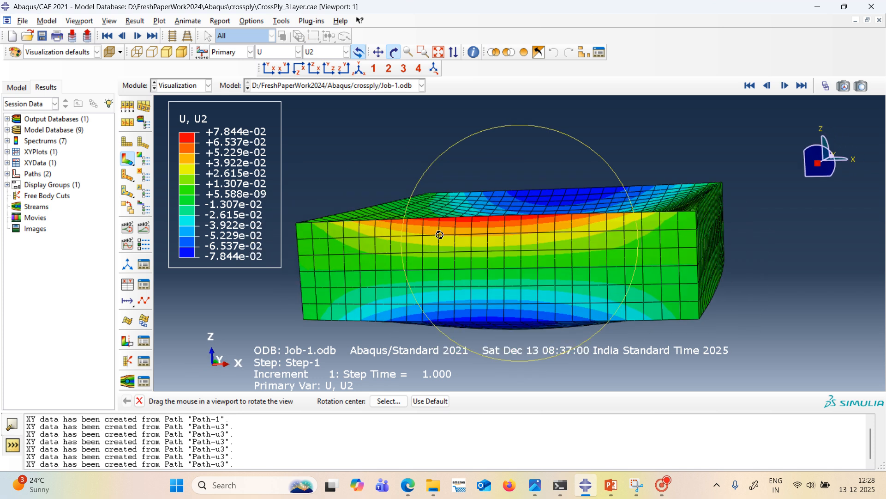
{"action": "left_click_drag", "start_coordinate": [374, 239], "coordinate": [406, 242]}
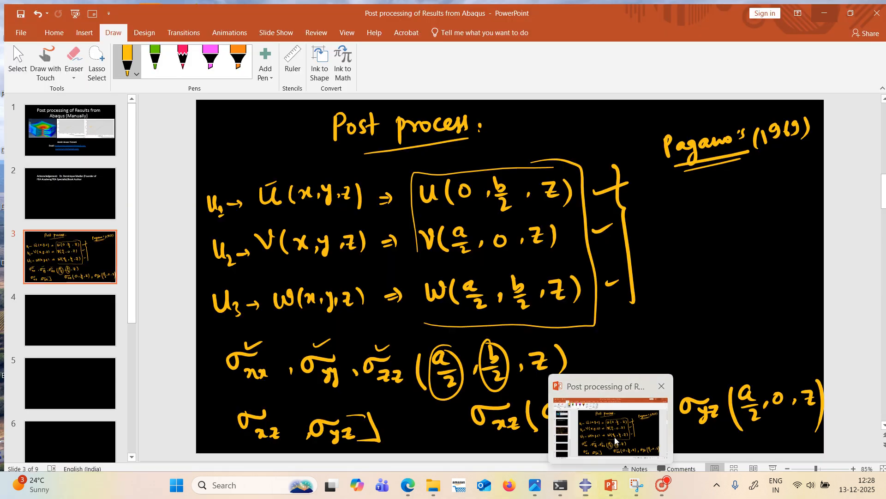
- Switch to PowerPoint and mark the 0 and b/2 arguments of u(0, b/2, z) with arrows labelled x and y
{"action": "left_click", "coordinate": [614, 425]}
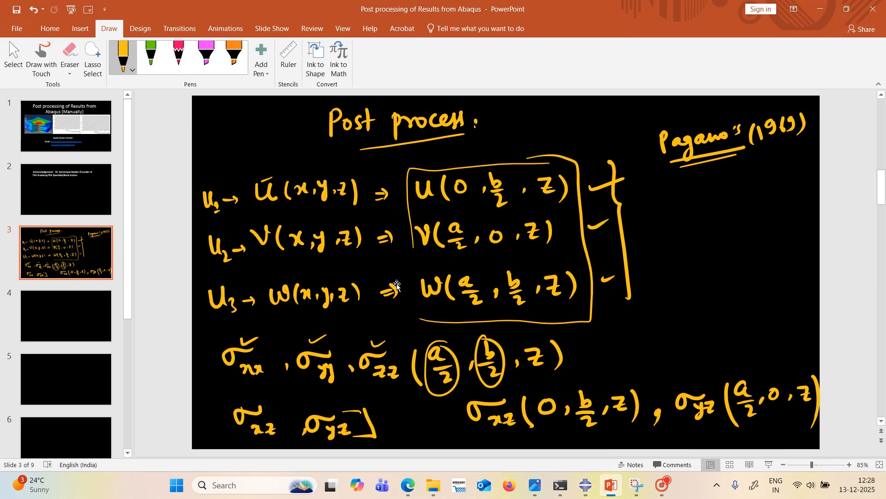
{"action": "mouse_move", "coordinate": [459, 158]}
{"action": "left_mouse_down"}
{"action": "mouse_move", "coordinate": [460, 170]}
{"action": "mouse_move", "coordinate": [492, 159]}
{"action": "left_mouse_up"}
{"action": "left_click_drag", "start_coordinate": [493, 143], "coordinate": [496, 163]}
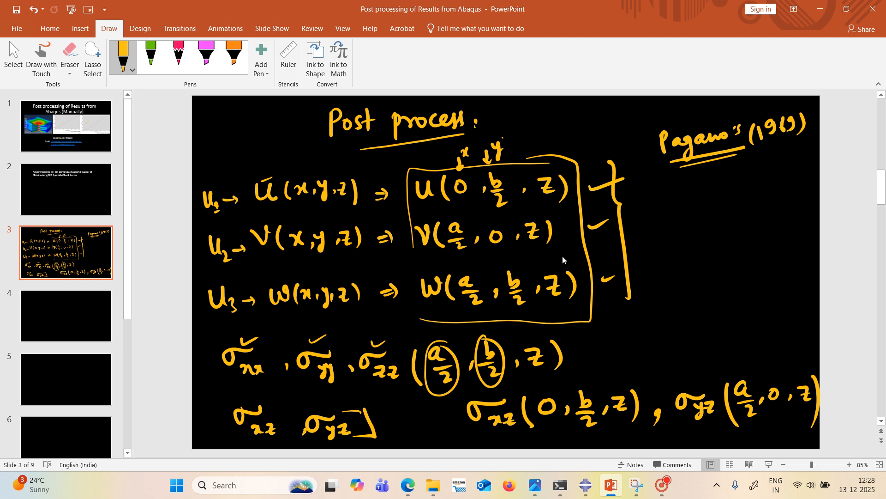
- Return to Abaqus/CAE and orient the plate so its x = 0 side face is in front
{"action": "left_click", "coordinate": [827, 9]}
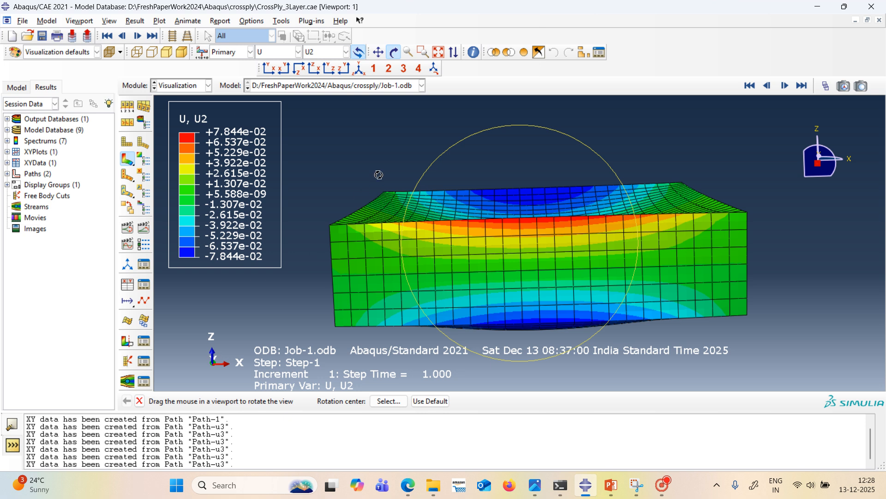
{"action": "left_click_drag", "start_coordinate": [402, 241], "coordinate": [487, 253]}
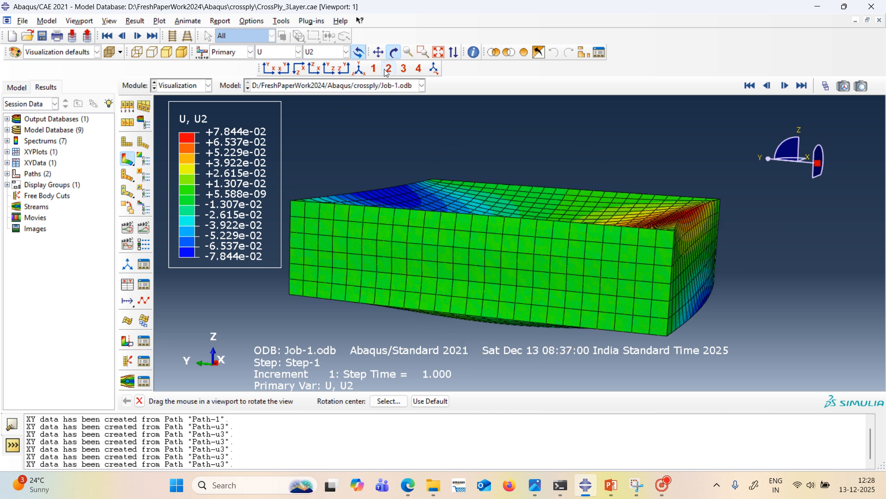
{"action": "left_click", "coordinate": [394, 53]}
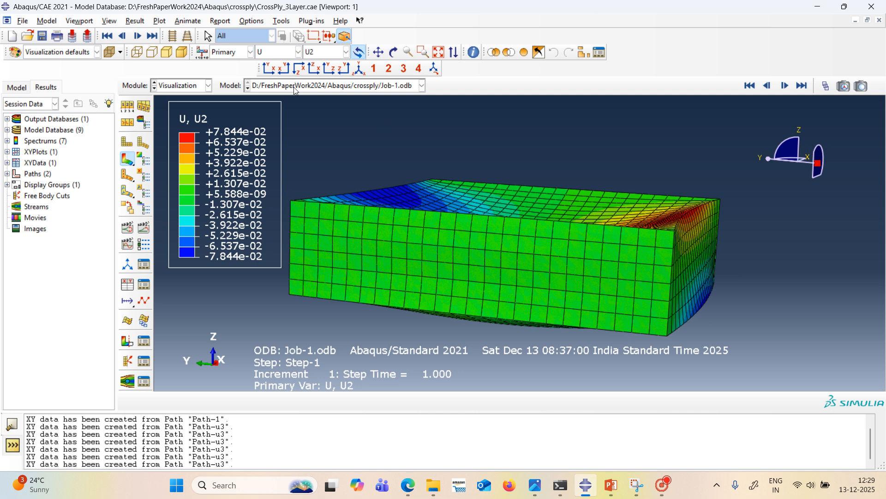
{"action": "left_click", "coordinate": [282, 21]}
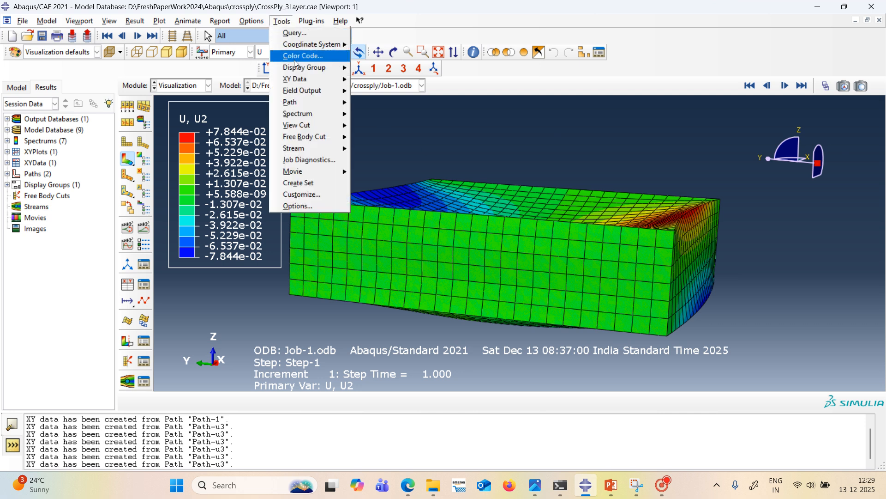
{"action": "mouse_move", "coordinate": [299, 102]}
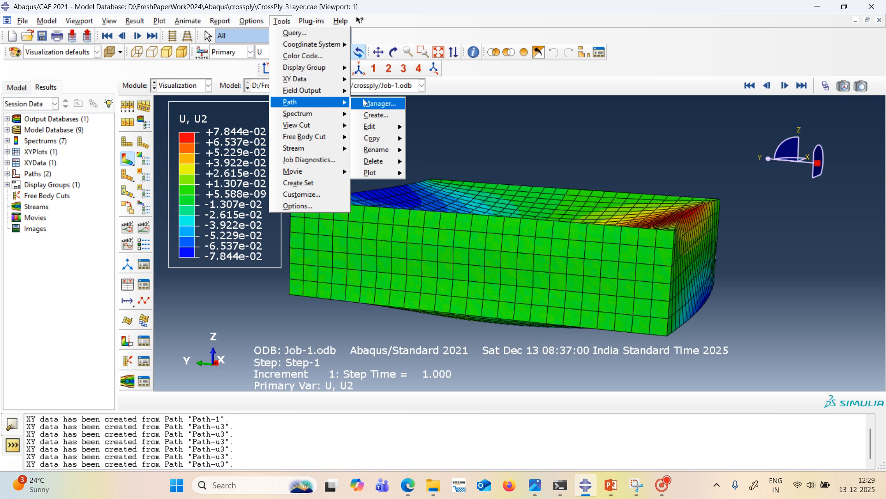
{"action": "left_click", "coordinate": [381, 115]}
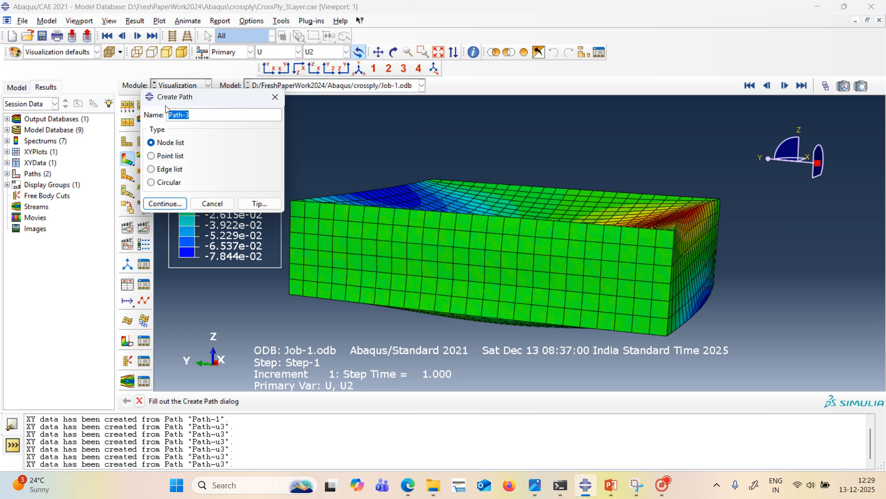
{"action": "left_click", "coordinate": [188, 115]}
{"action": "key", "text": "BackSpace"}
{"action": "key", "text": "BackSpace"}
{"action": "type", "text": "u"}
{"action": "left_click", "coordinate": [176, 205]}
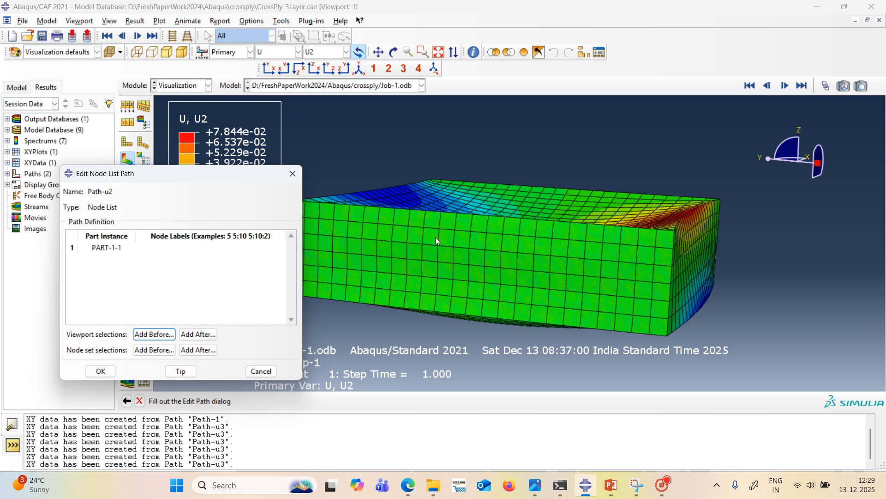
{"action": "left_click", "coordinate": [137, 247]}
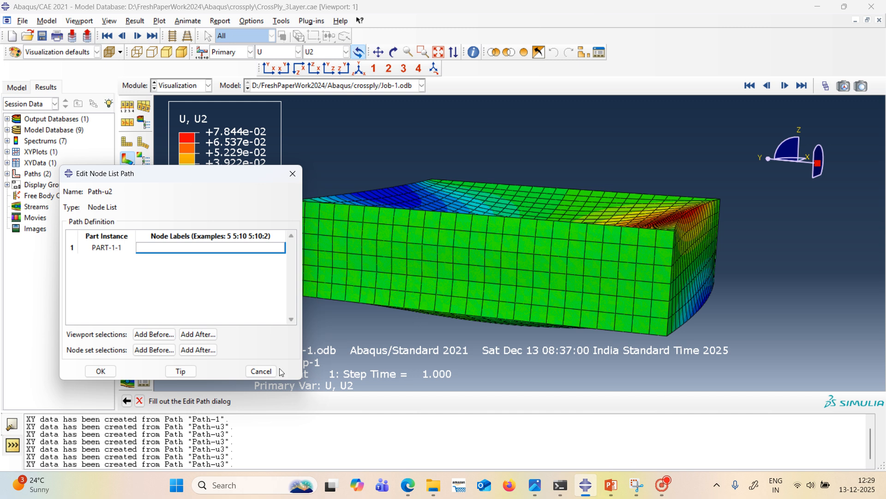
{"action": "left_click", "coordinate": [266, 372]}
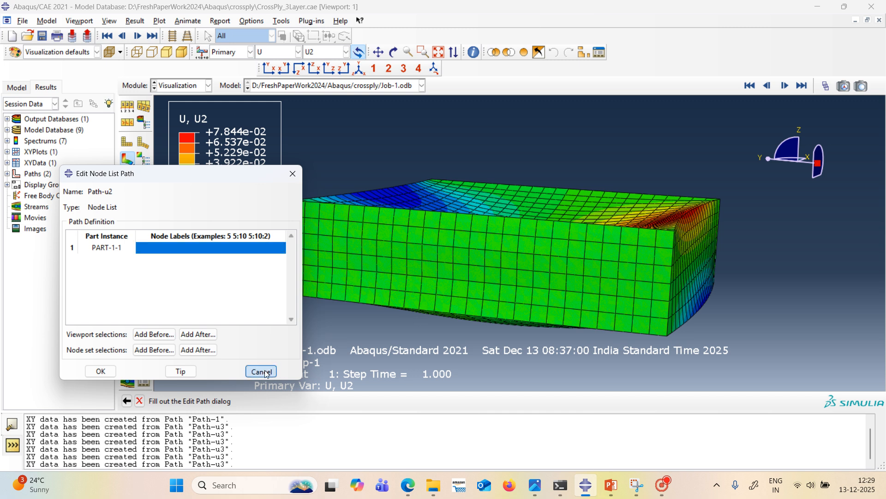
- Query the coordinates of the node at the middle of the upper edge on the plate's x = 0 face
{"action": "left_click", "coordinate": [282, 21]}
{"action": "left_click", "coordinate": [291, 32]}
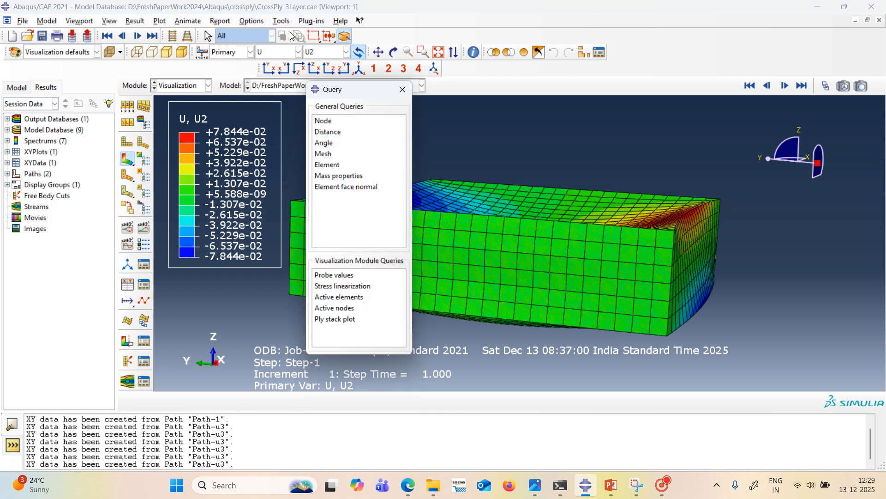
{"action": "left_click", "coordinate": [328, 124]}
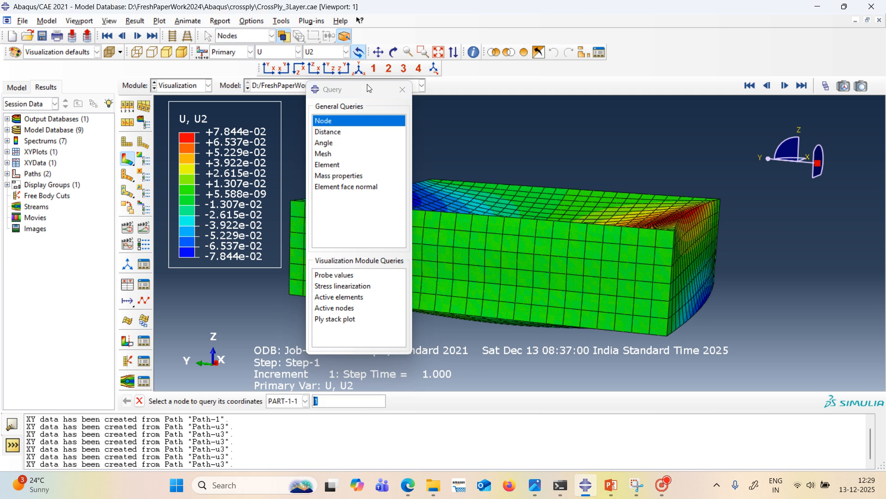
{"action": "left_click", "coordinate": [473, 215]}
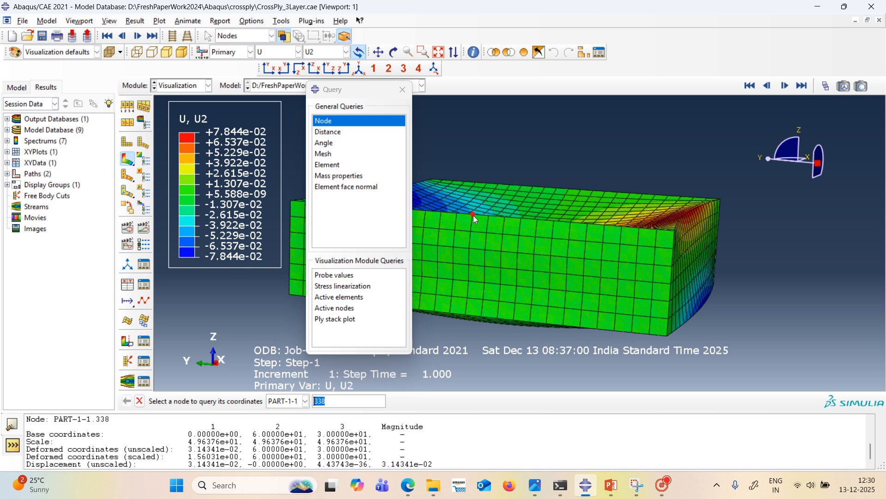
- Query the coordinates of the node at the middle of the lower edge on the plate's x = 0 face
{"action": "left_click", "coordinate": [464, 315]}
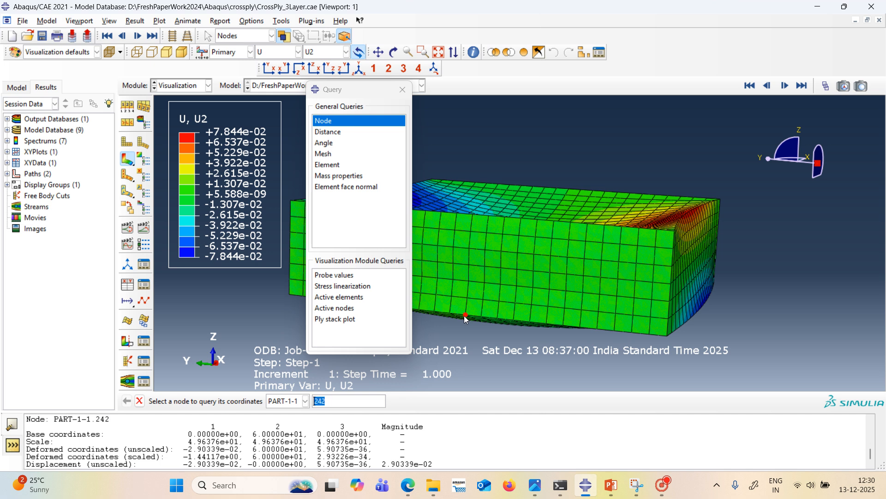
{"action": "left_click", "coordinate": [399, 92]}
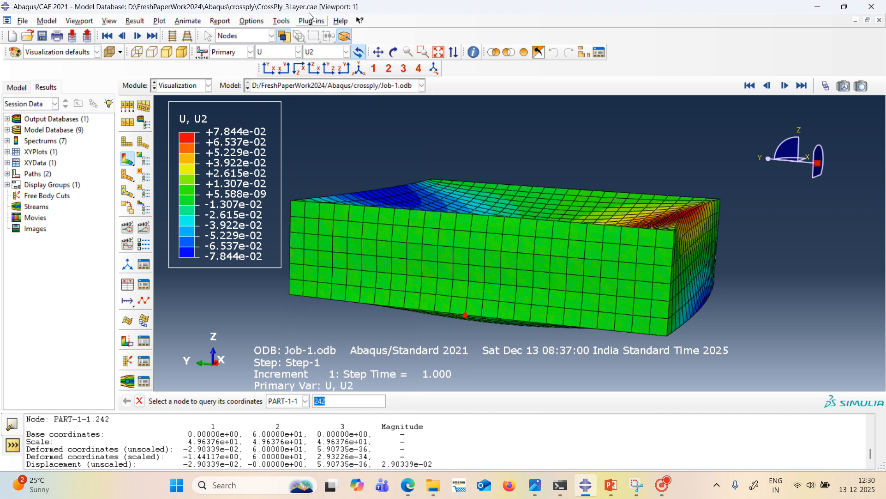
- Create a node-list path named Path-u2 through nodes 338 and 242 of PART-1-1
{"action": "left_click", "coordinate": [281, 21]}
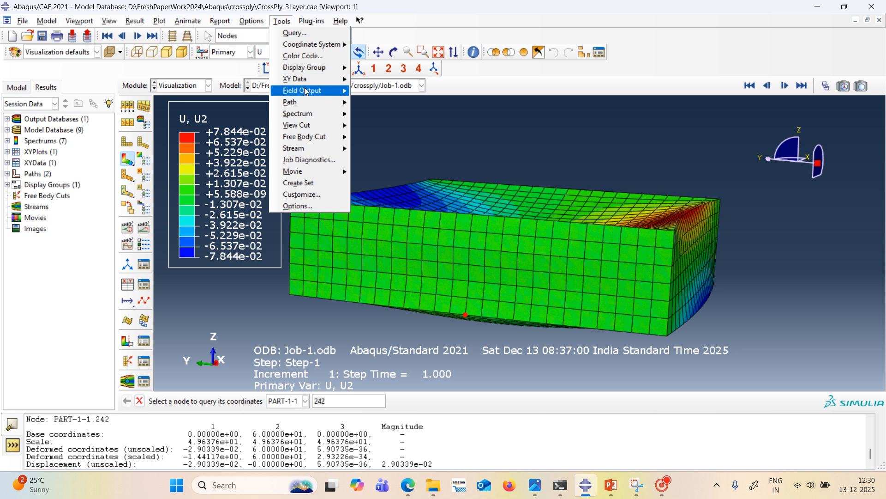
{"action": "mouse_move", "coordinate": [320, 101]}
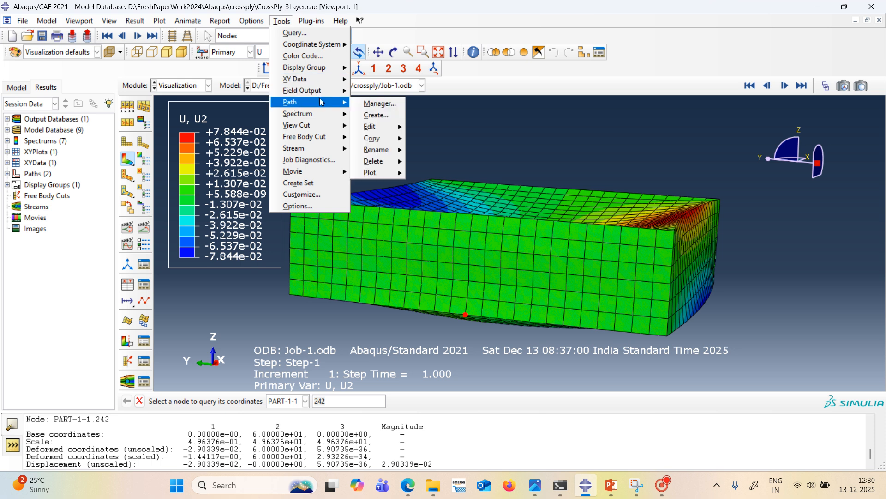
{"action": "left_click", "coordinate": [376, 115]}
{"action": "key", "text": "End"}
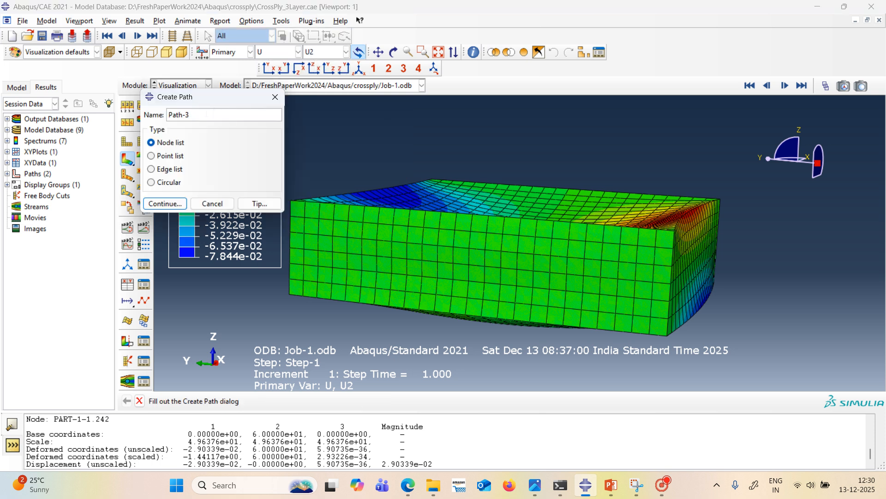
{"action": "key", "text": "BackSpace"}
{"action": "type", "text": "u2"}
{"action": "left_click", "coordinate": [180, 203]}
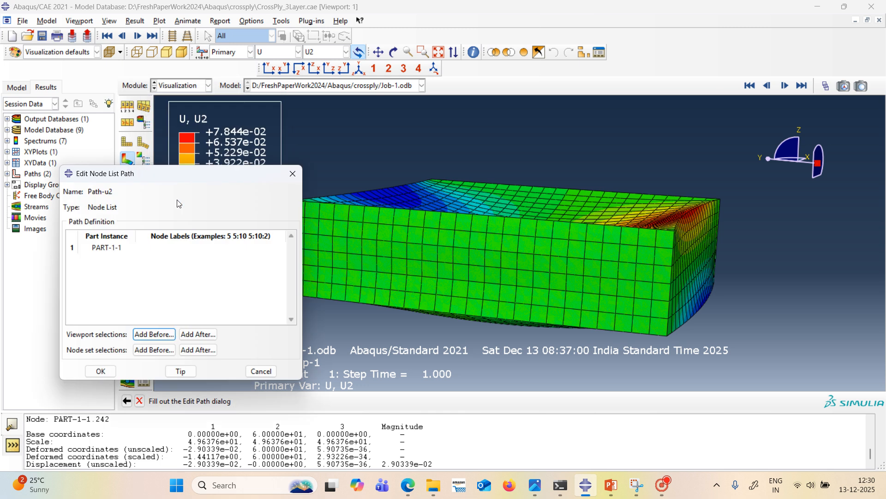
{"action": "left_click", "coordinate": [169, 253]}
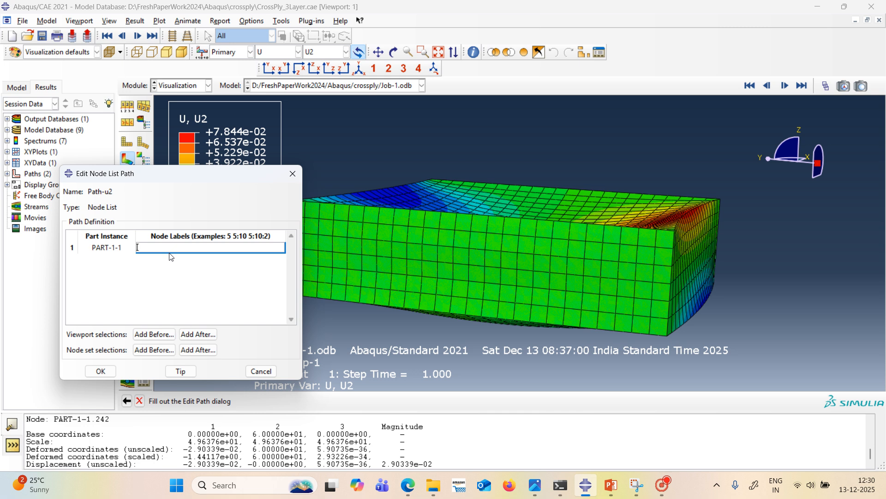
{"action": "type", "text": "338,242"}
{"action": "left_click", "coordinate": [111, 372]}
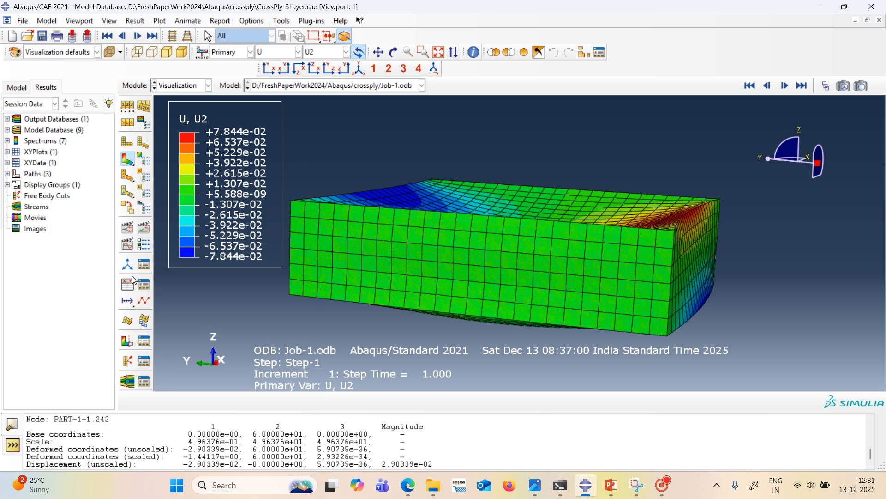
- Set up XY data extraction from a path, choosing Path-u2 with path points and intersections included
{"action": "left_click", "coordinate": [131, 283]}
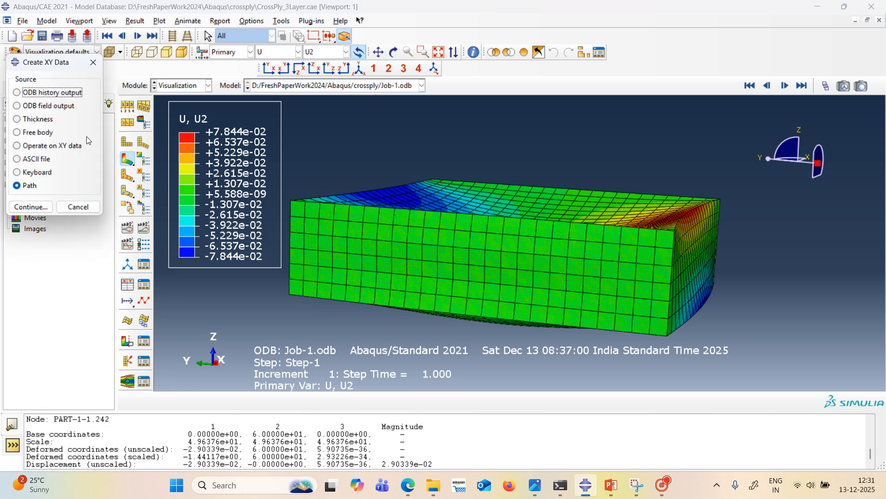
{"action": "left_click", "coordinate": [29, 208]}
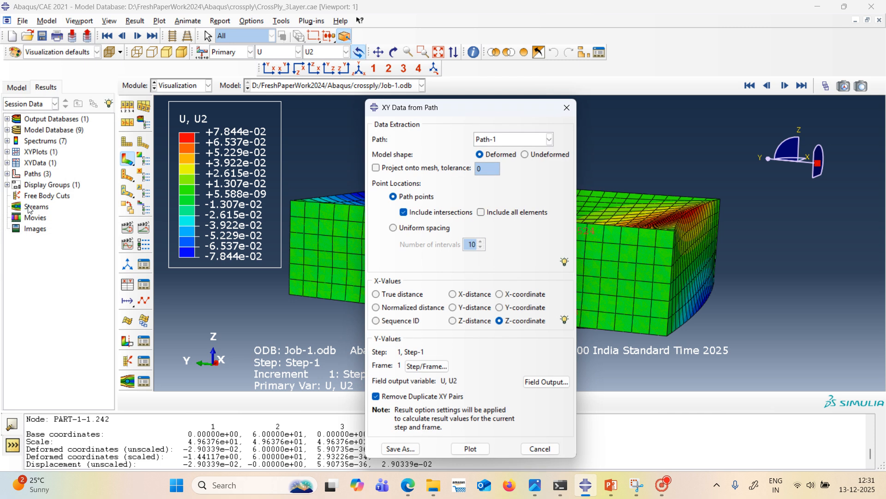
{"action": "left_click", "coordinate": [550, 139]}
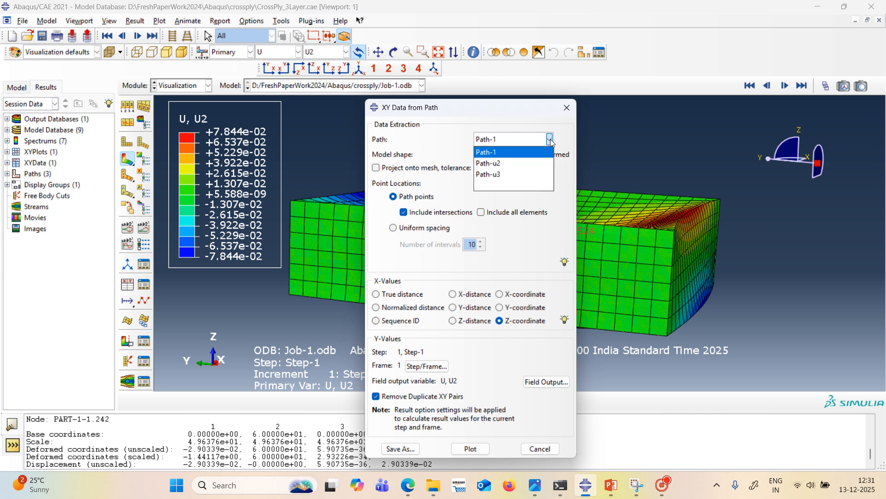
{"action": "left_click", "coordinate": [523, 166]}
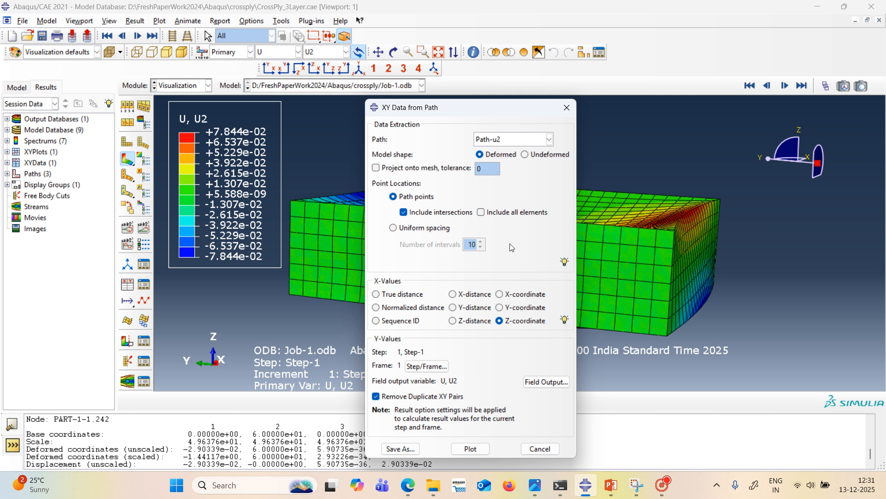
{"action": "left_click", "coordinate": [404, 213]}
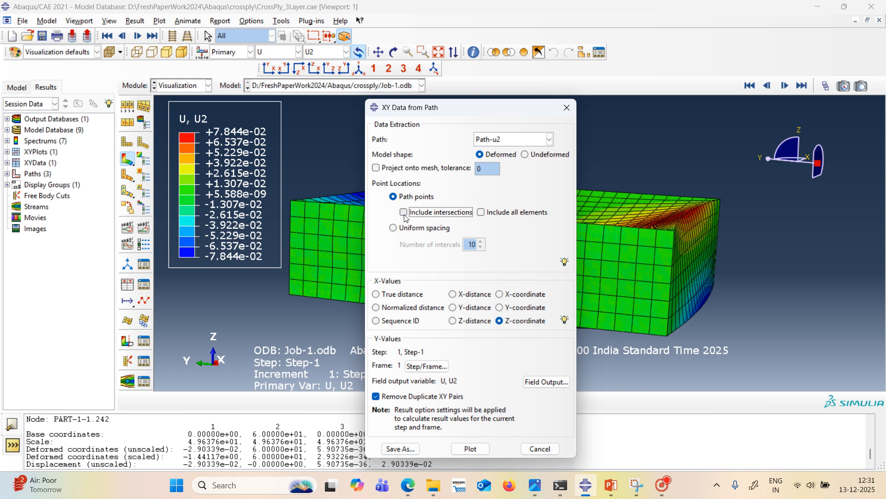
{"action": "left_click", "coordinate": [404, 213]}
{"action": "left_click_drag", "start_coordinate": [471, 113], "coordinate": [300, 103]}
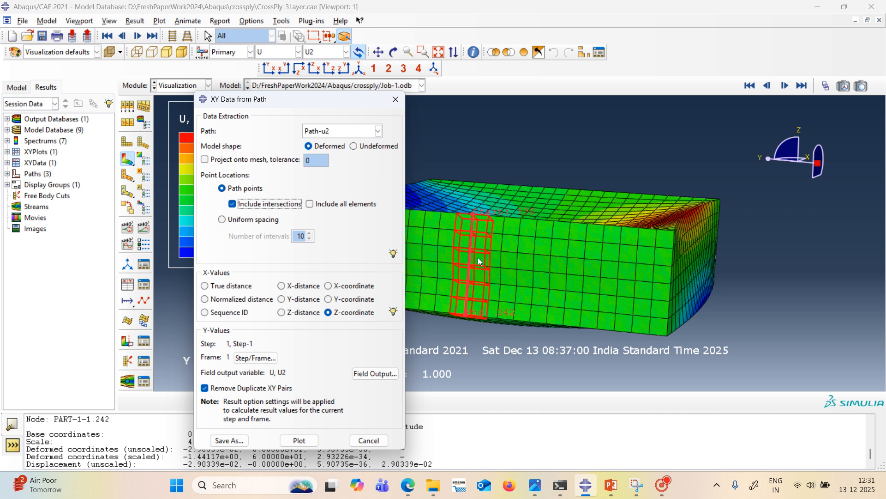
- Plot the U2 displacement along Path-u2 against the Z-coordinate
{"action": "left_click", "coordinate": [375, 373]}
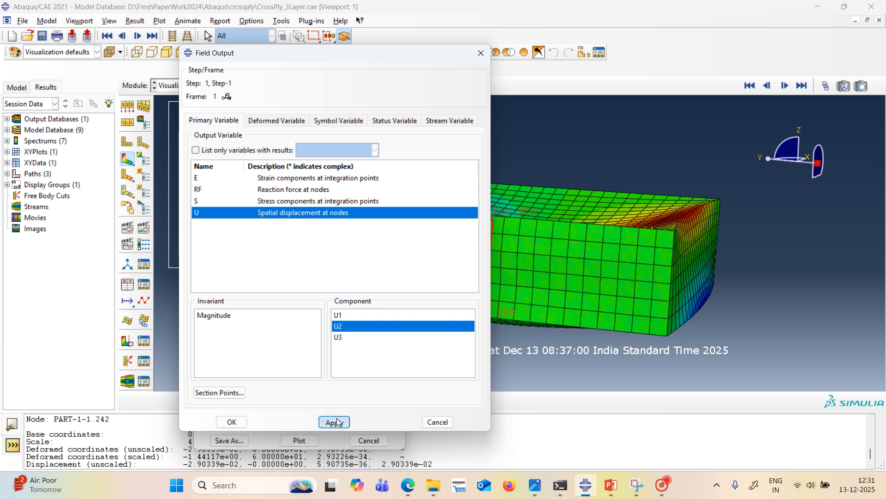
{"action": "left_click", "coordinate": [233, 422]}
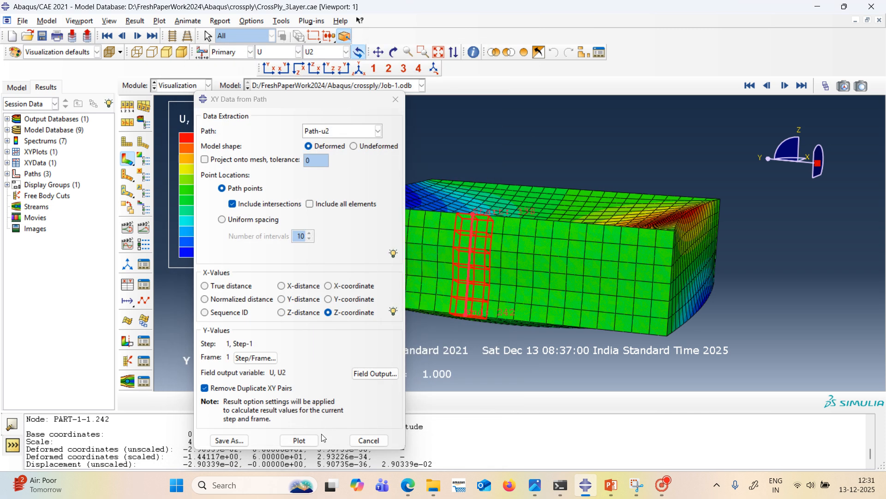
{"action": "left_click", "coordinate": [310, 441]}
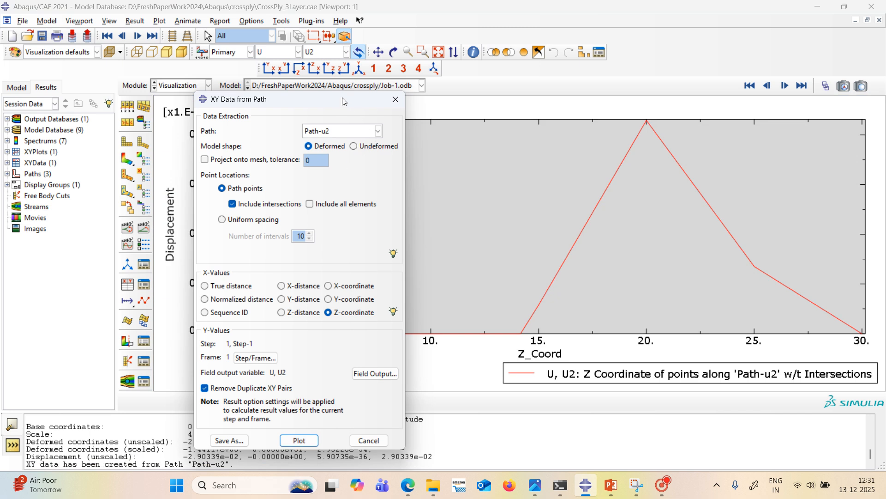
{"action": "left_click_drag", "start_coordinate": [344, 101], "coordinate": [405, 57]}
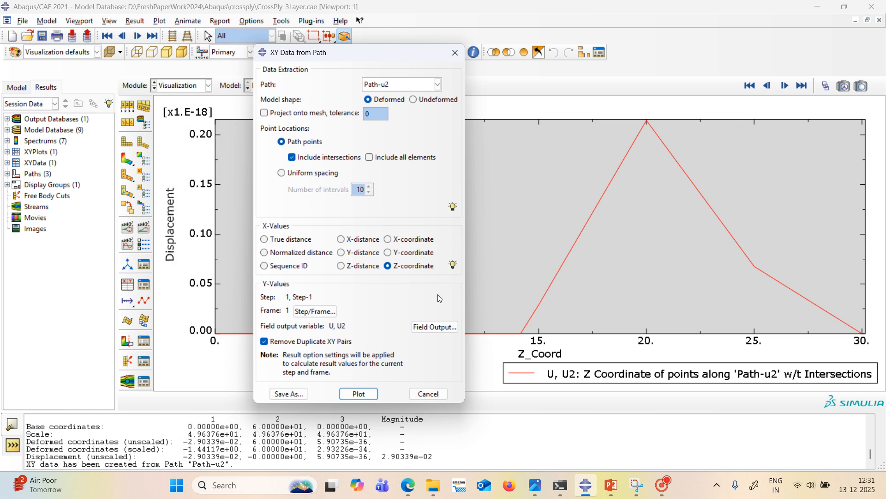
- Change the field output to U1, plot it along Path-u2 against the Z-coordinate, and uncover the whole curve
{"action": "left_click", "coordinate": [427, 326]}
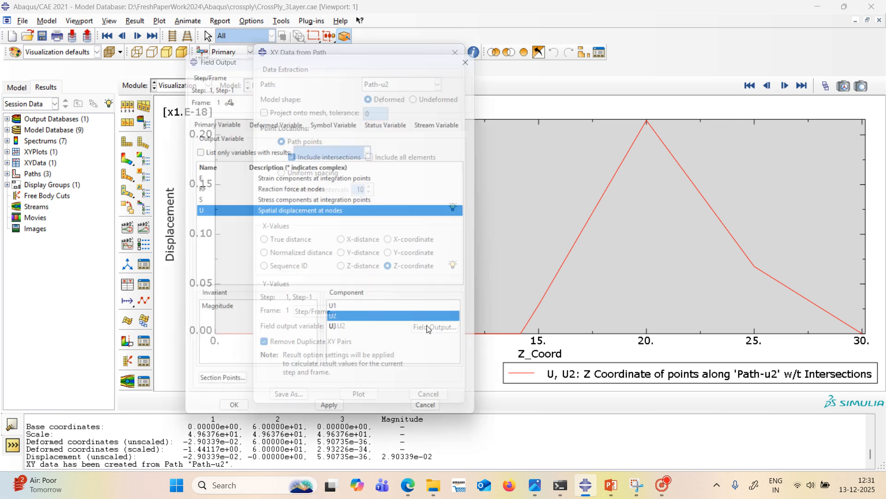
{"action": "left_click", "coordinate": [365, 313]}
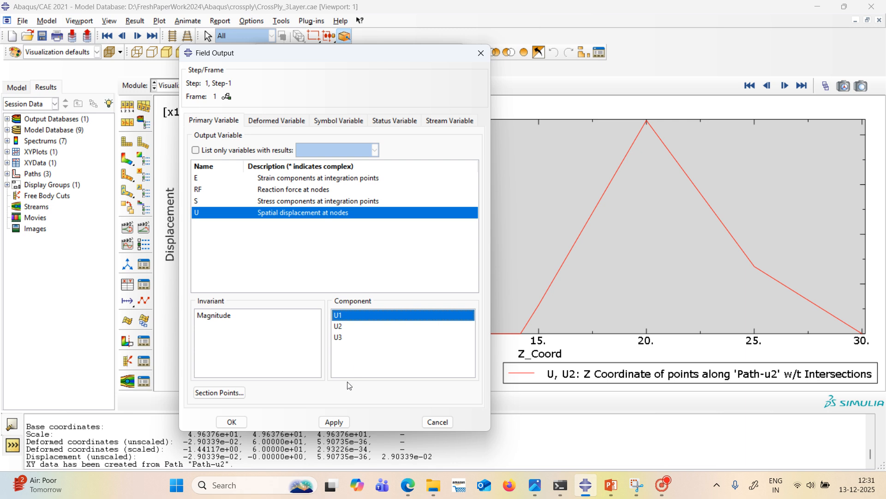
{"action": "left_click", "coordinate": [342, 423]}
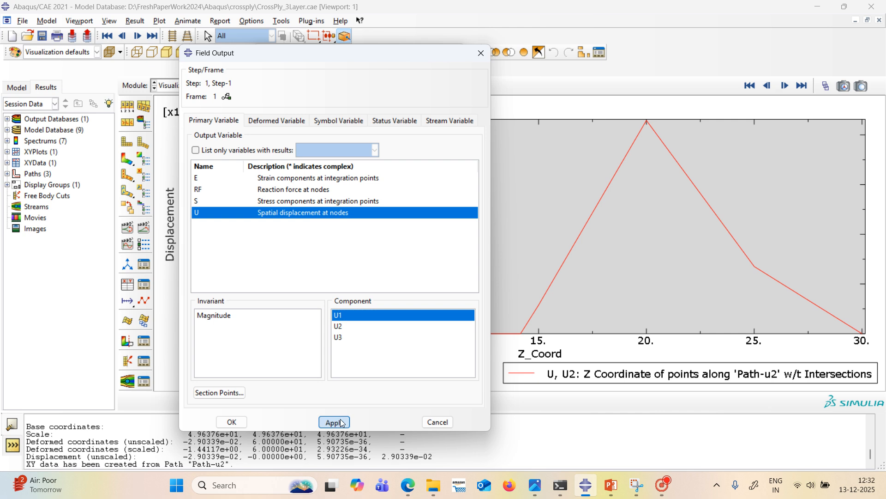
{"action": "left_click", "coordinate": [232, 422]}
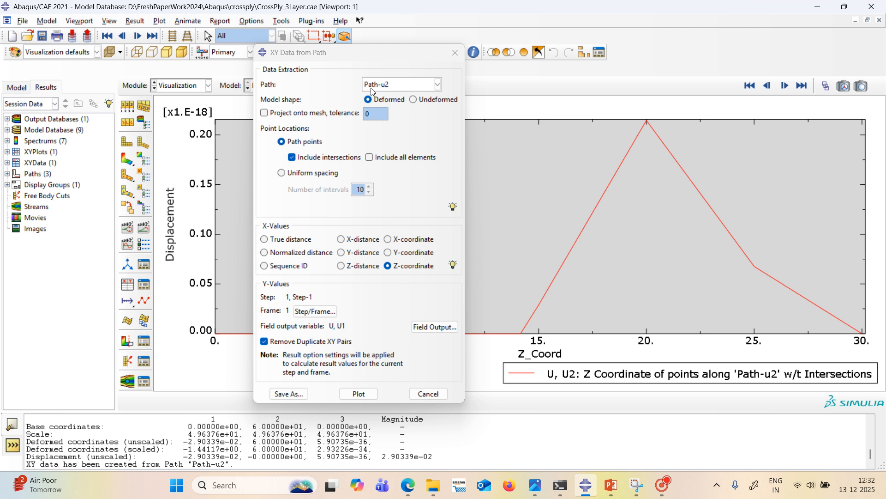
{"action": "left_click", "coordinate": [360, 393]}
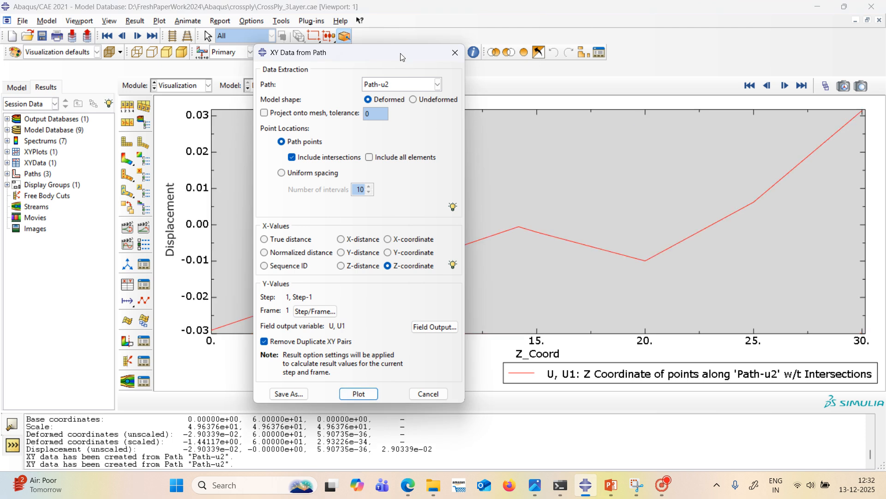
{"action": "left_click_drag", "start_coordinate": [401, 58], "coordinate": [123, 73]}
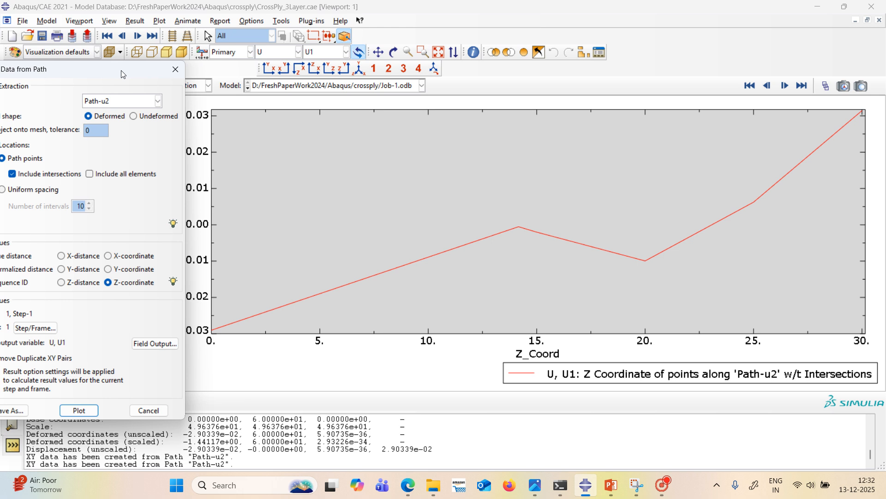
{"action": "left_click_drag", "start_coordinate": [123, 74], "coordinate": [75, 75]}
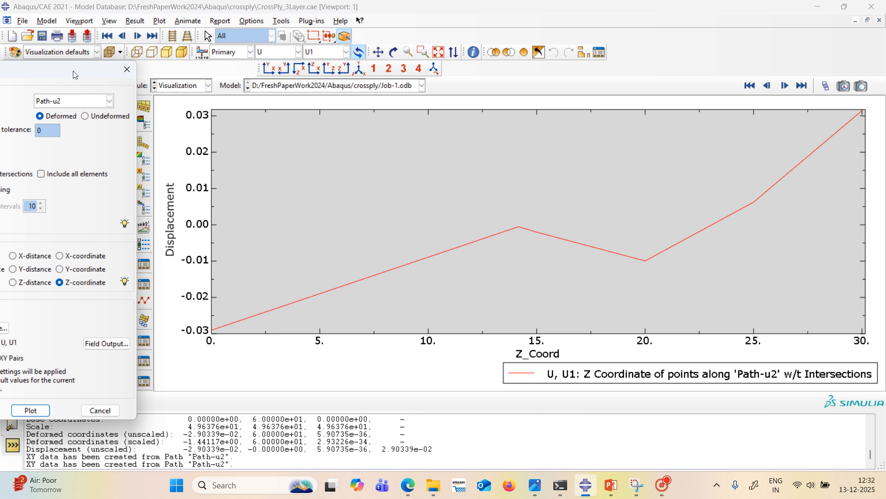
{"action": "left_click_drag", "start_coordinate": [74, 75], "coordinate": [194, 82]}
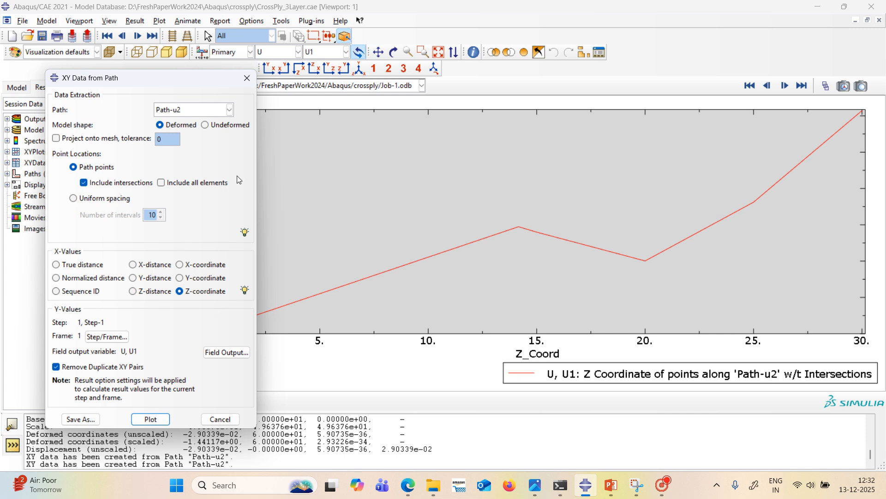
- Plot the S13 stress component along Path-u2 against the Z-coordinate and close the XY data dialog
{"action": "left_click", "coordinate": [226, 352]}
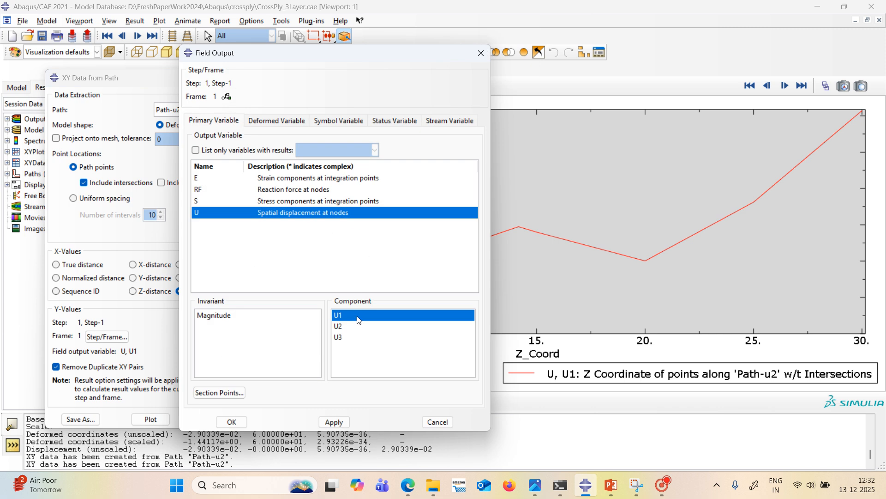
{"action": "left_click", "coordinate": [265, 203]}
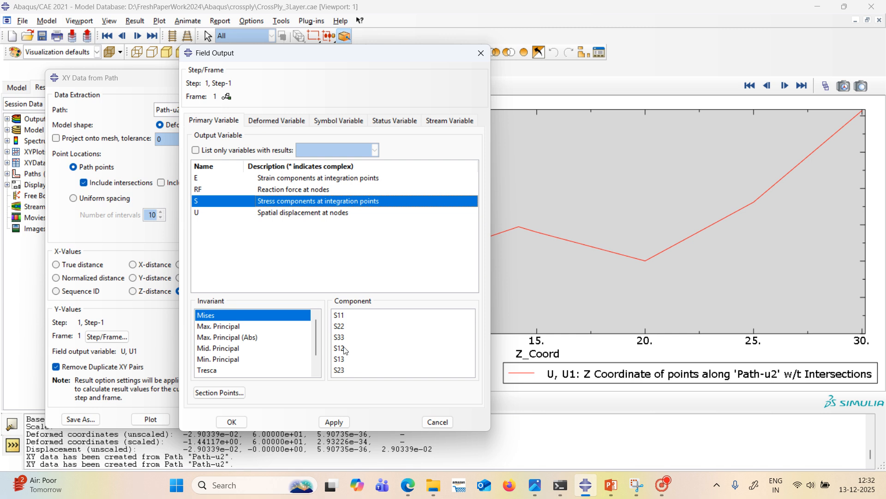
{"action": "left_click", "coordinate": [345, 359]}
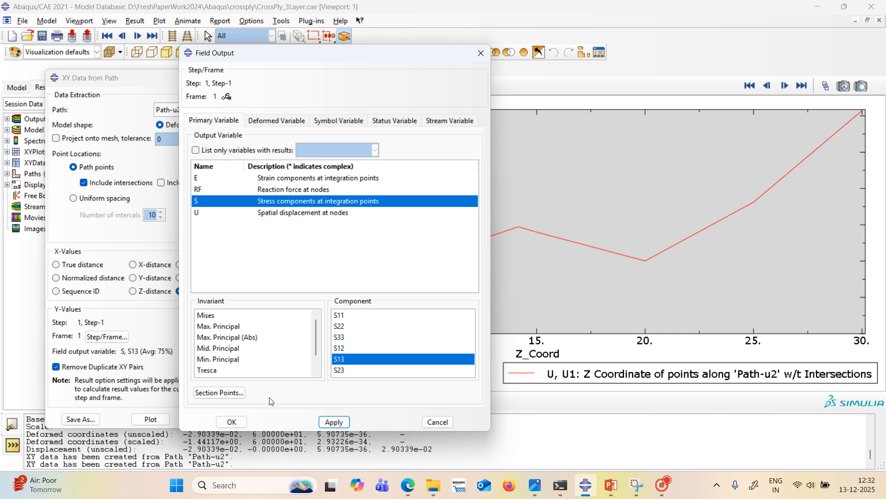
{"action": "left_click", "coordinate": [232, 421]}
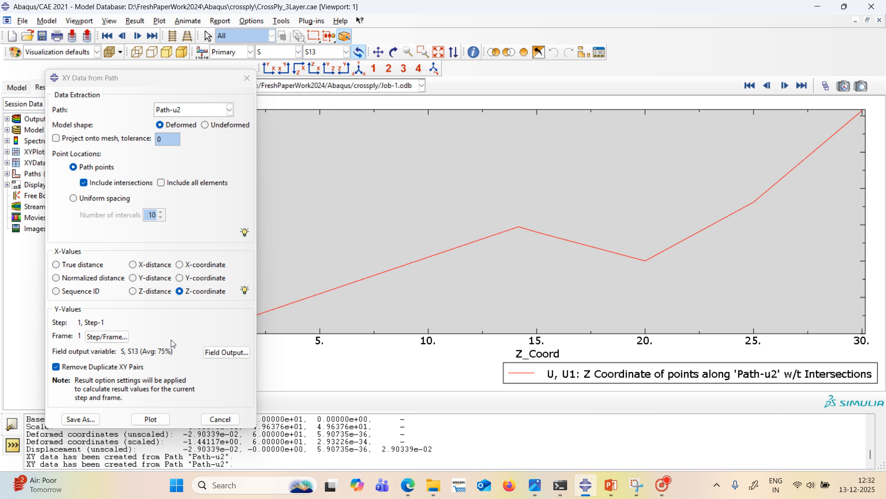
{"action": "left_click", "coordinate": [151, 420]}
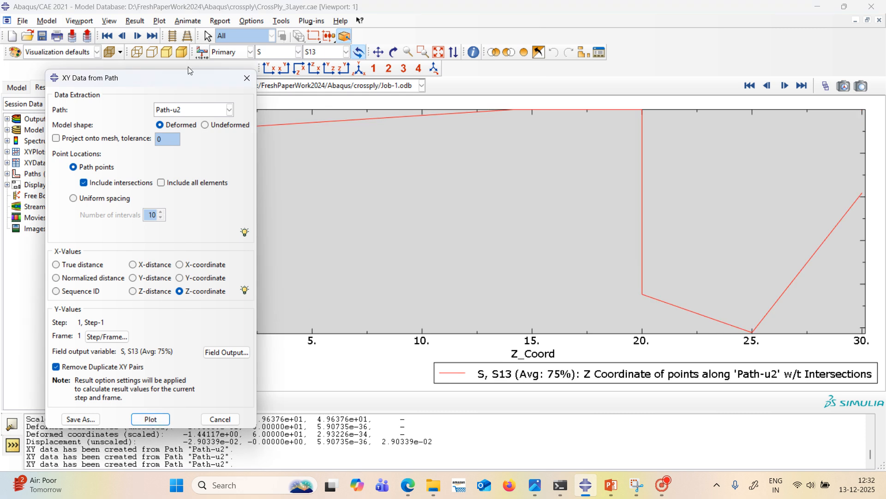
{"action": "left_click_drag", "start_coordinate": [190, 80], "coordinate": [256, 86]}
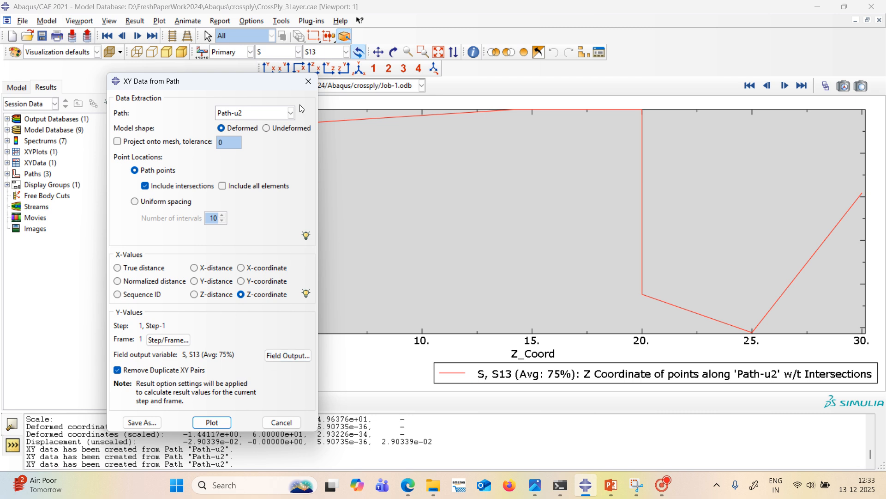
{"action": "left_click", "coordinate": [307, 83]}
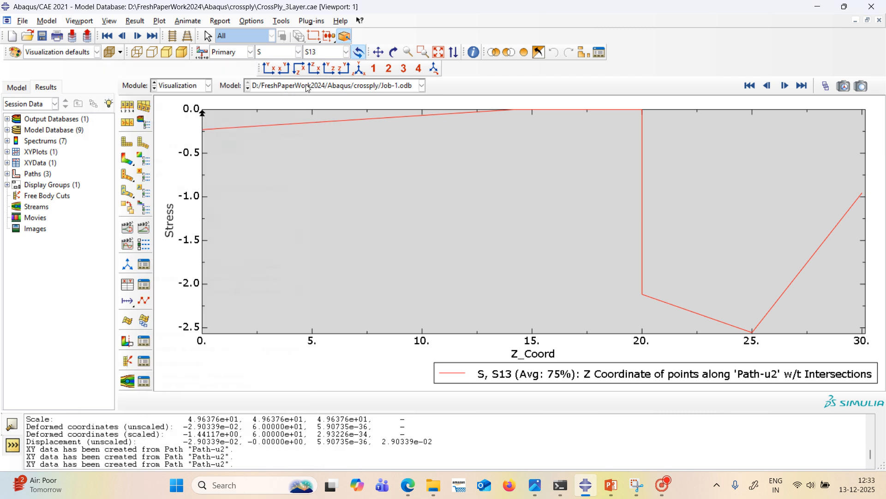
- Show the deformed contour plot again and create a node-list path named Path-v, consulting the PowerPoint slide for the evaluation locations
{"action": "left_click", "coordinate": [127, 159]}
{"action": "left_click", "coordinate": [287, 21]}
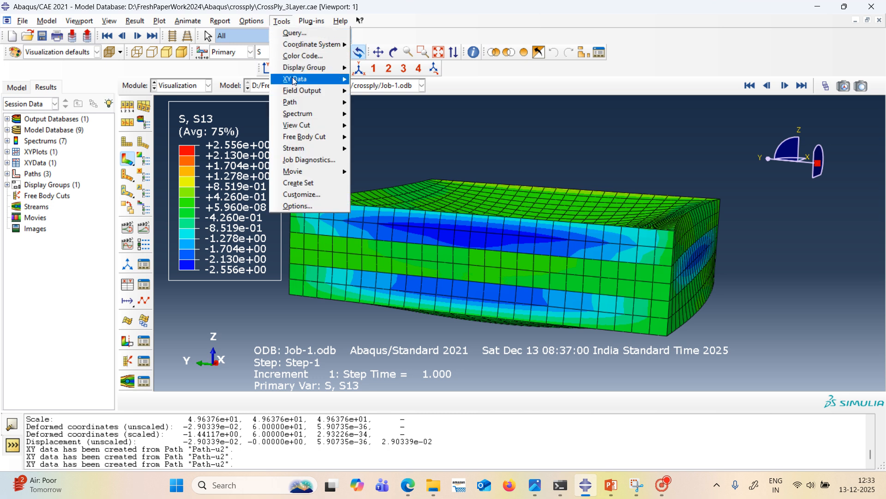
{"action": "mouse_move", "coordinate": [316, 83]}
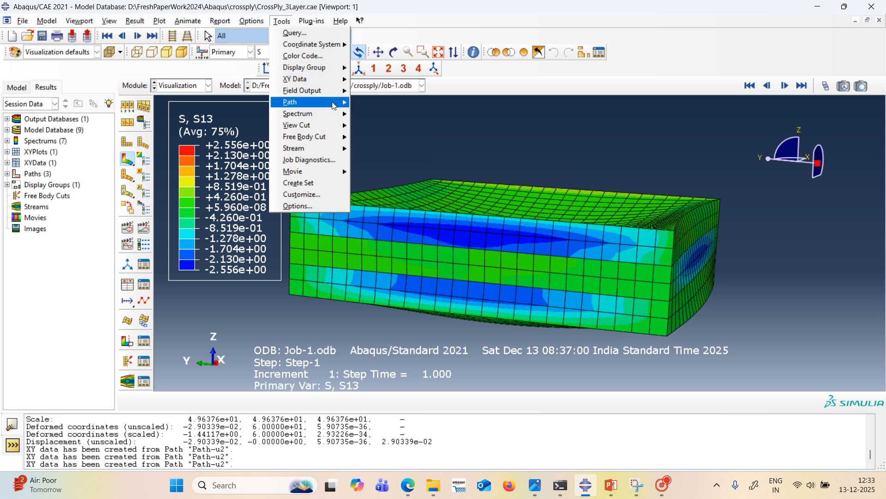
{"action": "mouse_move", "coordinate": [334, 102]}
{"action": "left_click", "coordinate": [379, 115]}
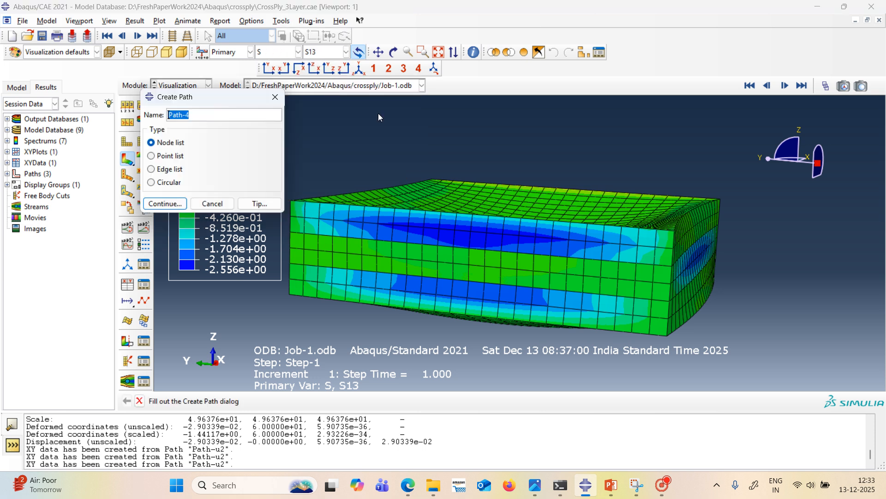
{"action": "left_click", "coordinate": [188, 115]}
{"action": "key", "text": "BackSpace"}
{"action": "key", "text": "BackSpace"}
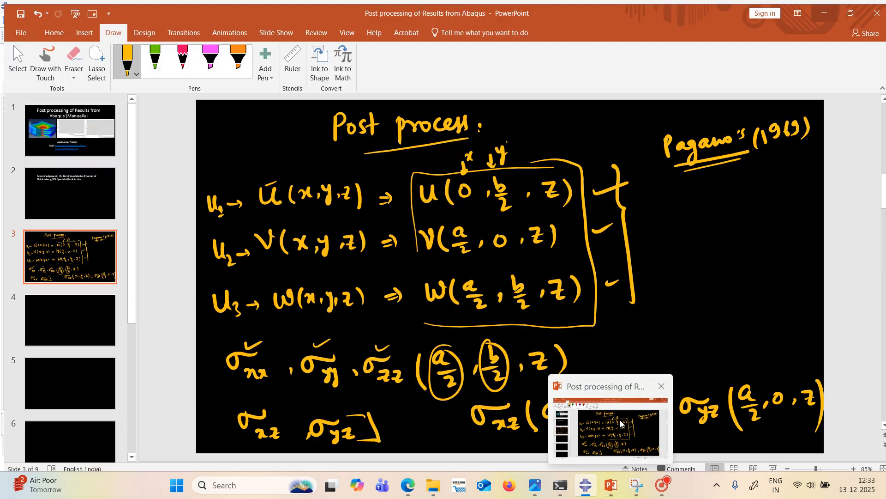
{"action": "left_click", "coordinate": [620, 419]}
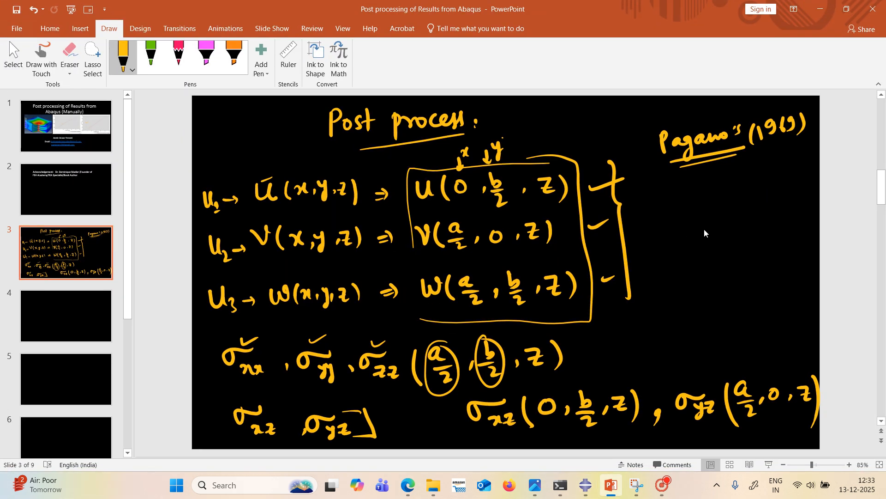
{"action": "left_click", "coordinate": [821, 10]}
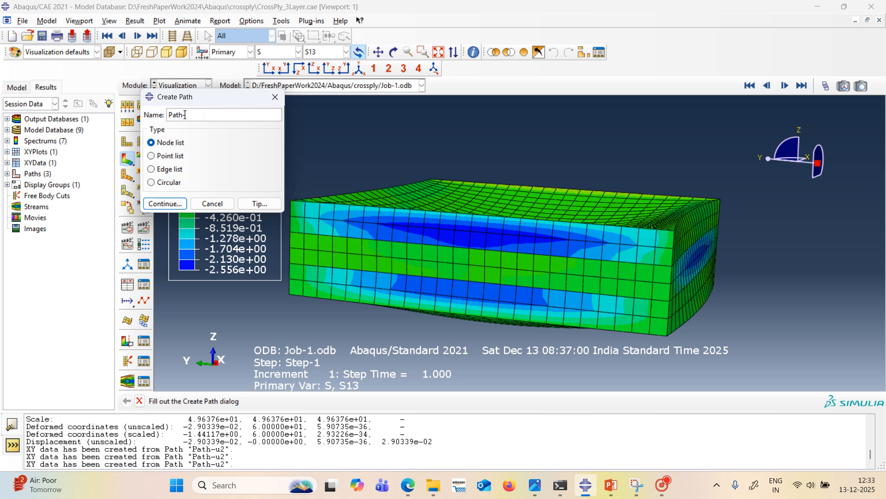
{"action": "type", "text": "v"}
{"action": "left_click", "coordinate": [173, 201]}
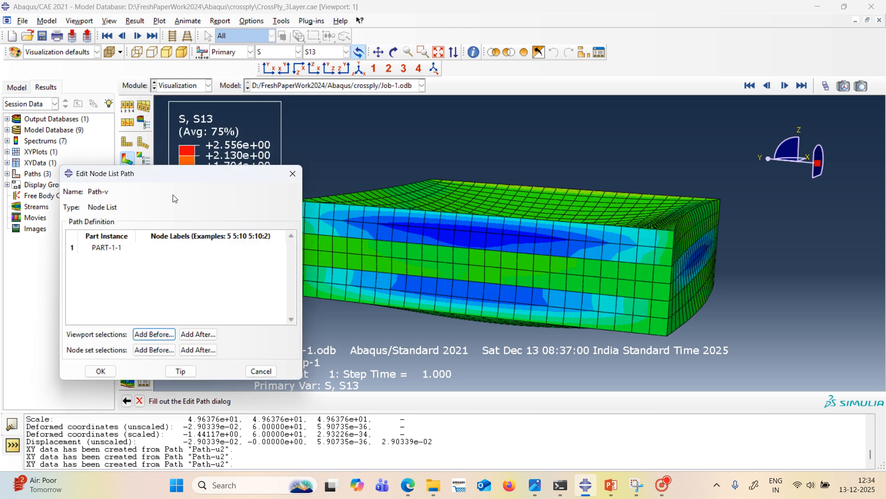
- Define Path-v by adding the seven through-thickness nodes at mid-length of the y = 0 face, from the top surface to the bottom
{"action": "left_click_drag", "start_coordinate": [181, 180], "coordinate": [117, 166]}
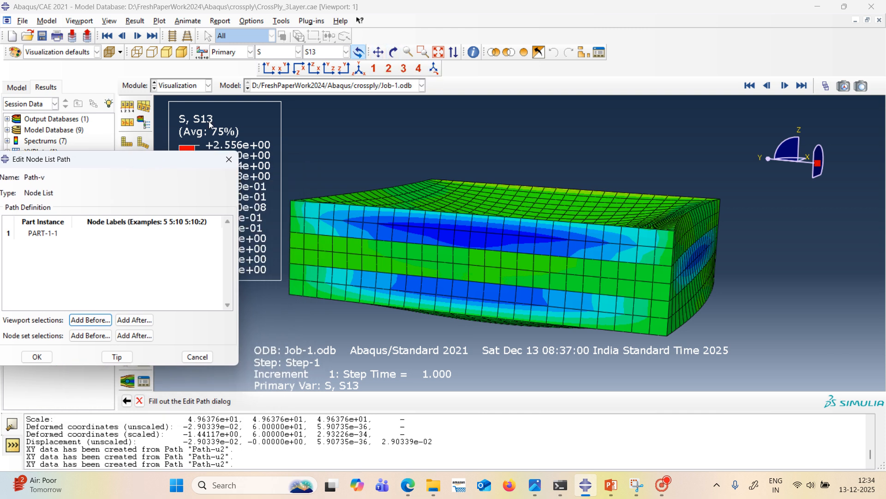
{"action": "left_click_drag", "start_coordinate": [132, 157], "coordinate": [152, 77]}
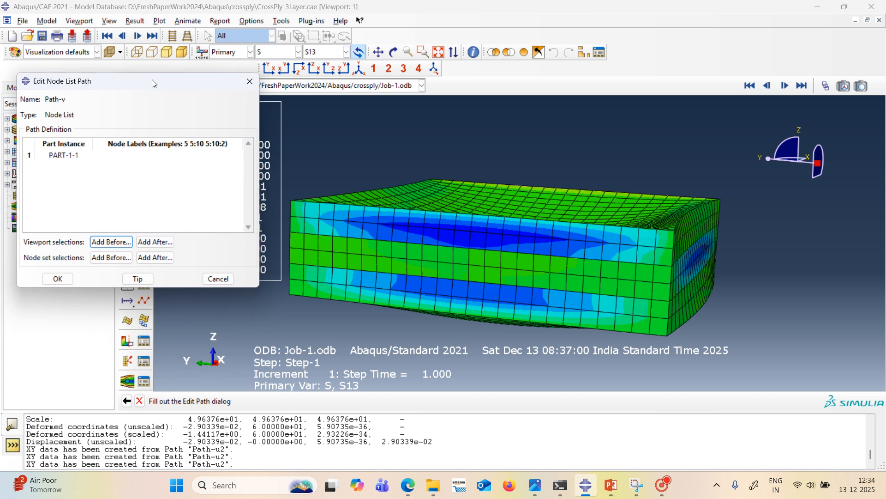
{"action": "left_click", "coordinate": [394, 54]}
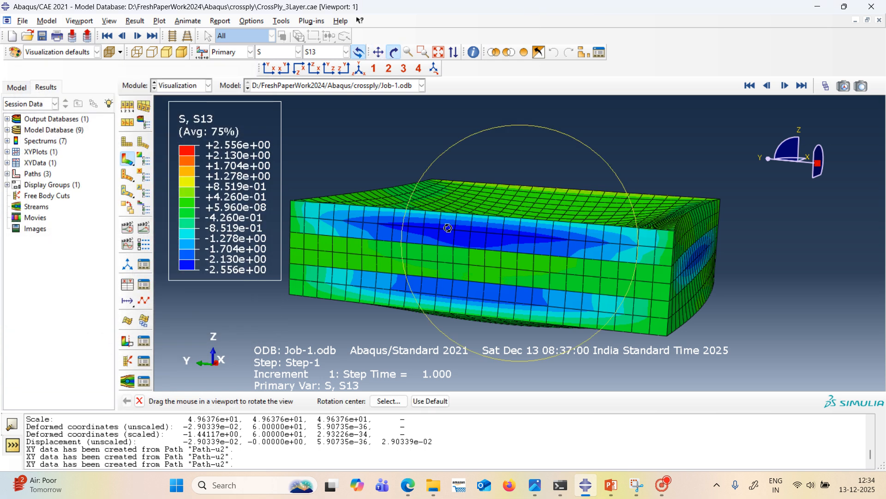
{"action": "left_click_drag", "start_coordinate": [443, 252], "coordinate": [602, 250]}
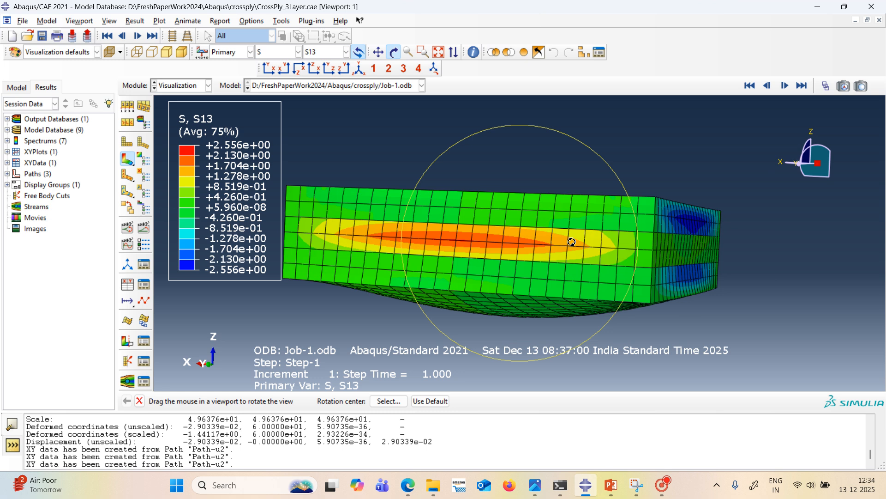
{"action": "left_click_drag", "start_coordinate": [487, 231], "coordinate": [862, 215]}
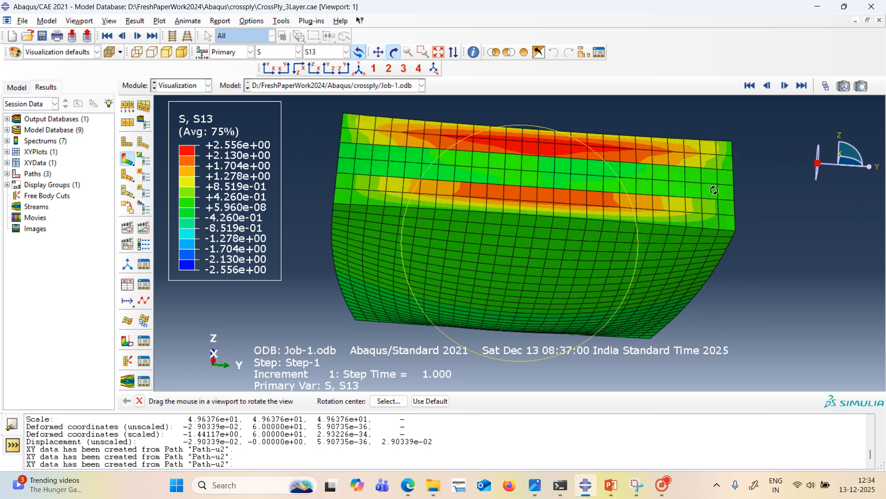
{"action": "left_click_drag", "start_coordinate": [452, 172], "coordinate": [596, 197]}
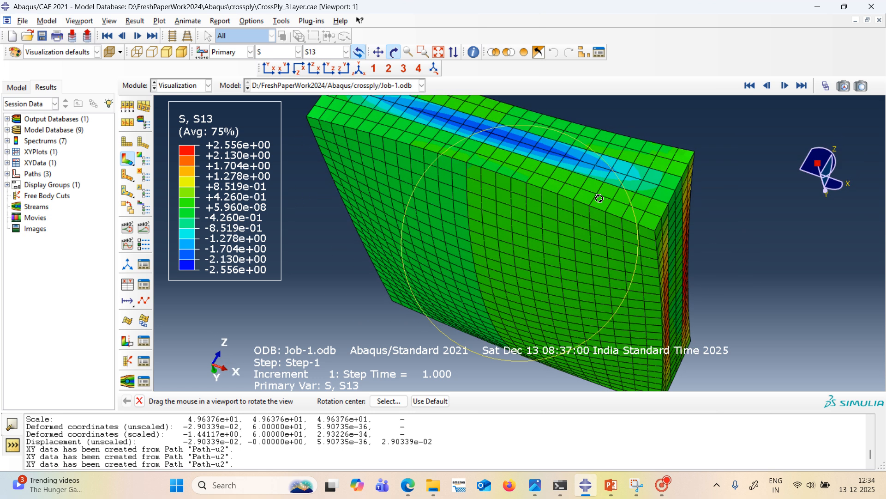
{"action": "left_click_drag", "start_coordinate": [444, 120], "coordinate": [432, 220]}
{"action": "left_click_drag", "start_coordinate": [347, 271], "coordinate": [336, 229]}
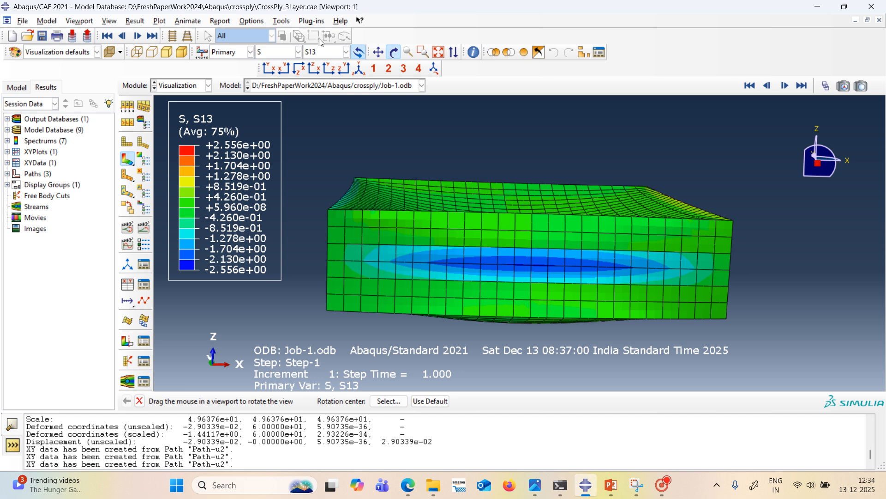
{"action": "left_click", "coordinate": [389, 54]}
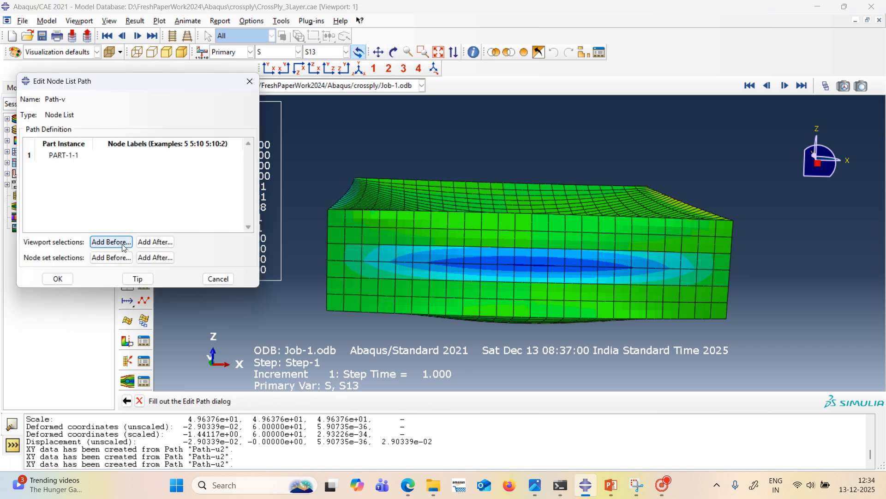
{"action": "left_click", "coordinate": [106, 243]}
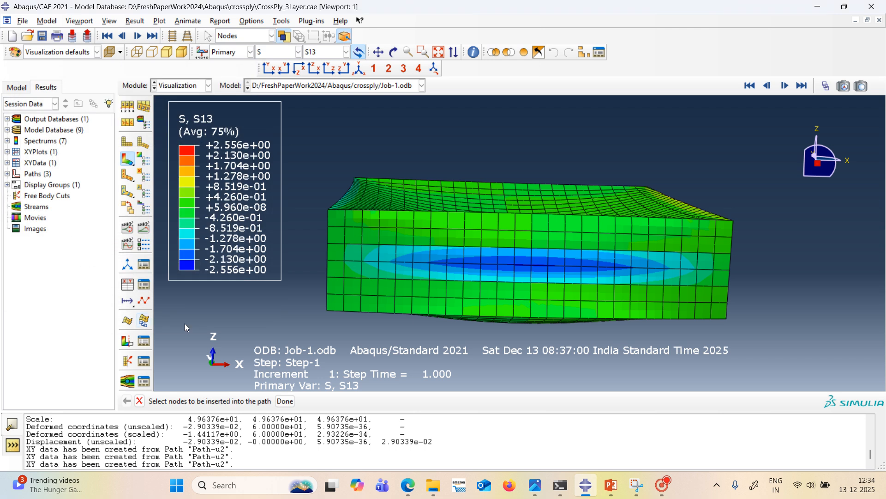
{"action": "left_click", "coordinate": [533, 214]}
{"action": "left_click", "coordinate": [532, 231]}
{"action": "left_click", "coordinate": [532, 249]}
{"action": "left_click", "coordinate": [531, 281]}
{"action": "left_click", "coordinate": [532, 300]}
{"action": "left_click", "coordinate": [531, 318]}
{"action": "left_click", "coordinate": [285, 401]}
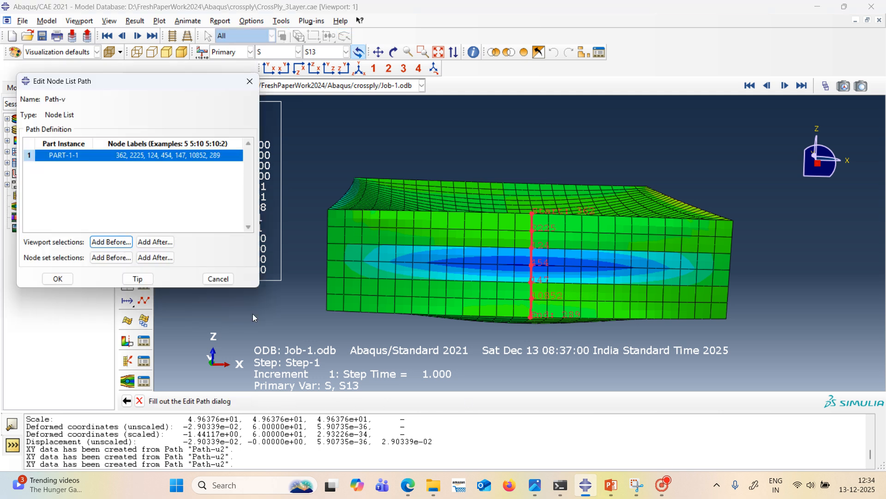
{"action": "left_click", "coordinate": [60, 279]}
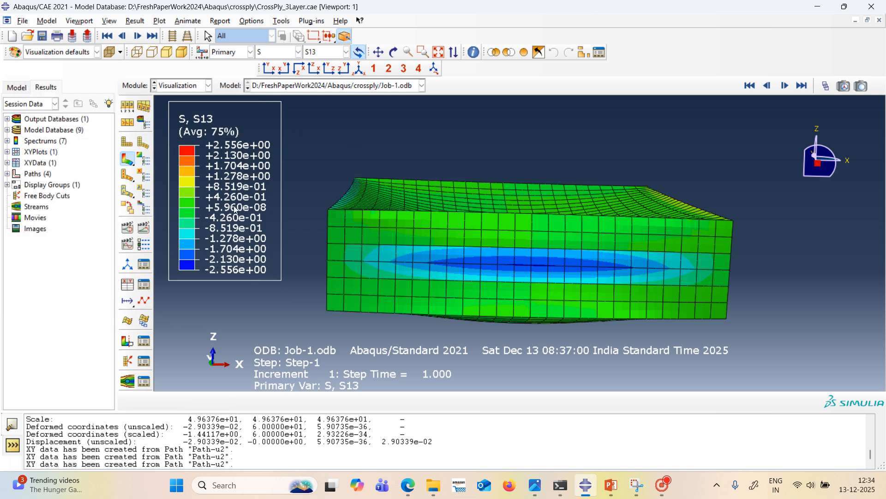
- Set up XY data extraction from a path and choose Path-v as the path
{"action": "left_click", "coordinate": [127, 284]}
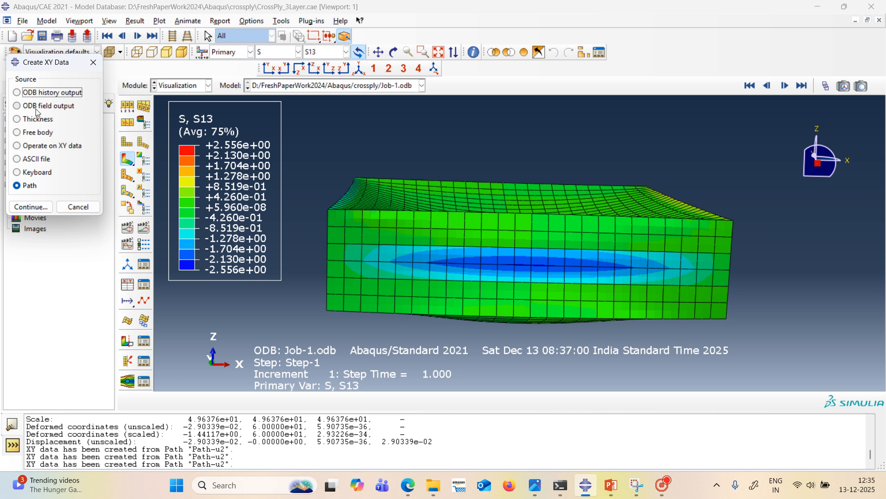
{"action": "left_click", "coordinate": [40, 211]}
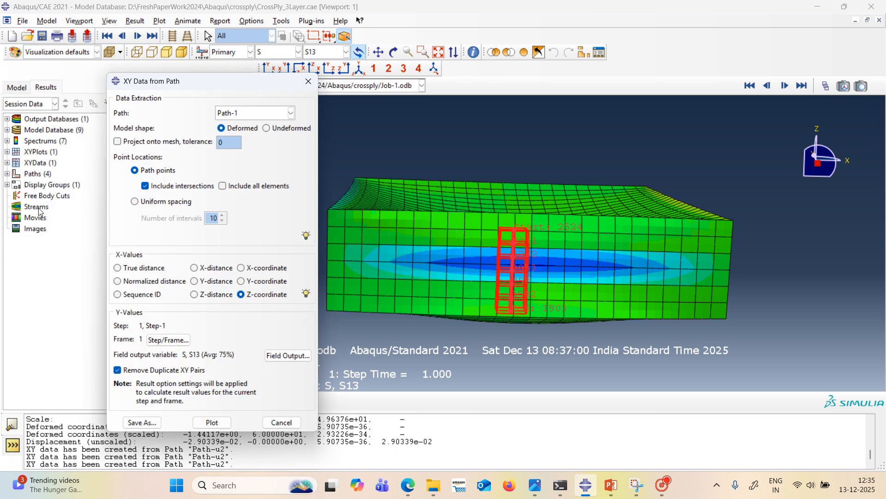
{"action": "left_click", "coordinate": [291, 113]}
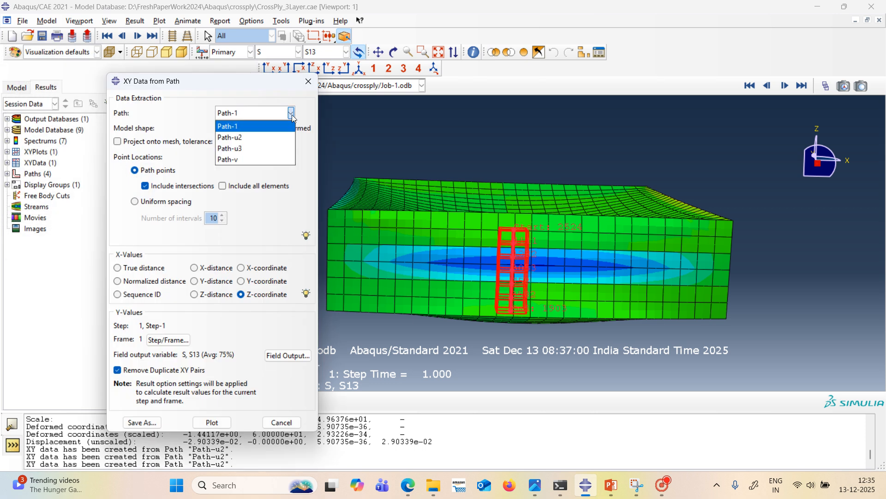
{"action": "left_click", "coordinate": [284, 160]}
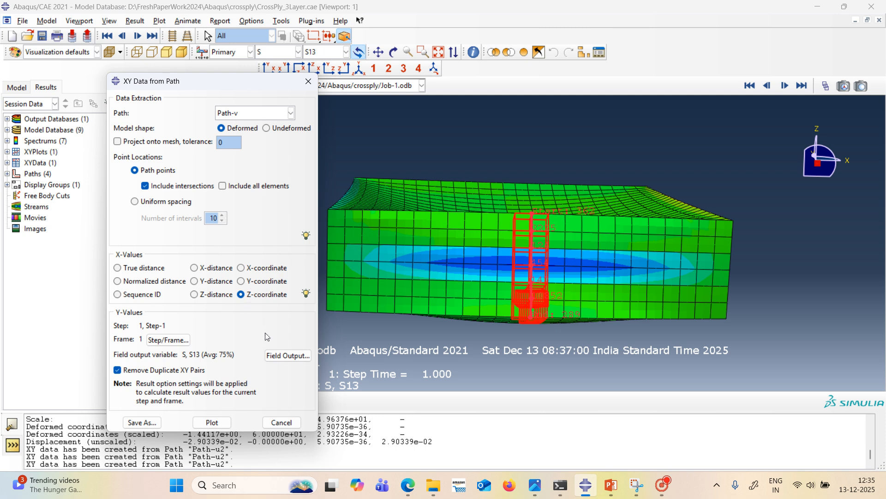
- Change the field output to U2, plot it along Path-v against the Z-coordinate, and move the dialog off the curve's start
{"action": "left_click", "coordinate": [278, 355]}
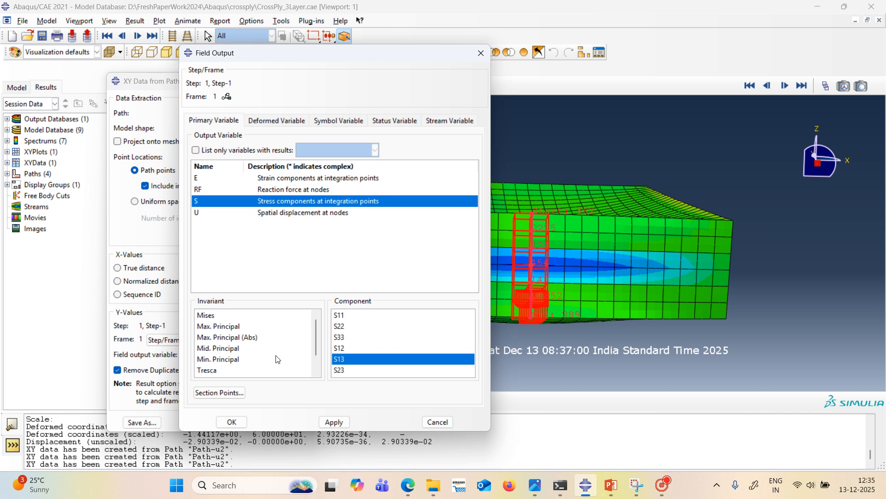
{"action": "left_click", "coordinate": [318, 213]}
{"action": "left_click", "coordinate": [346, 326]}
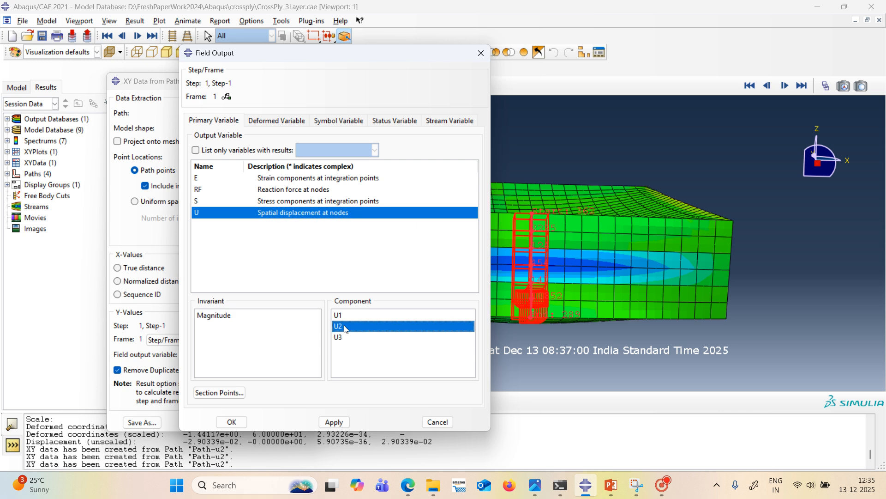
{"action": "left_click", "coordinate": [334, 422]}
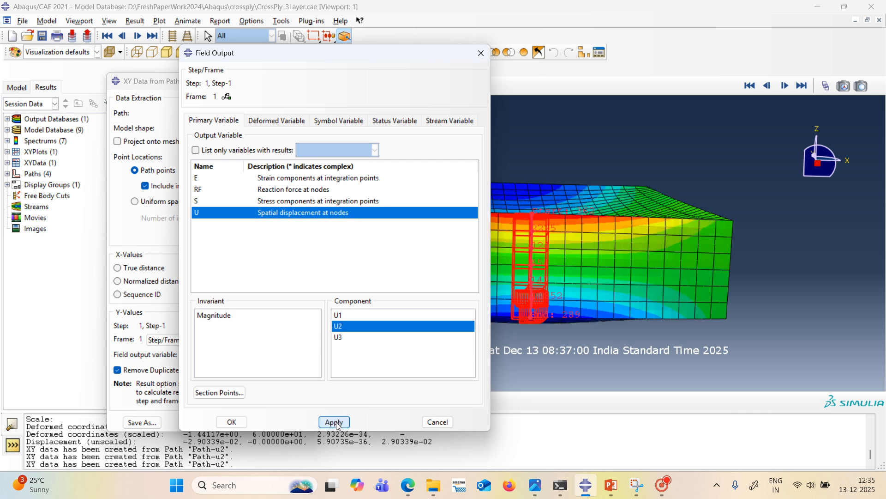
{"action": "left_click", "coordinate": [232, 422]}
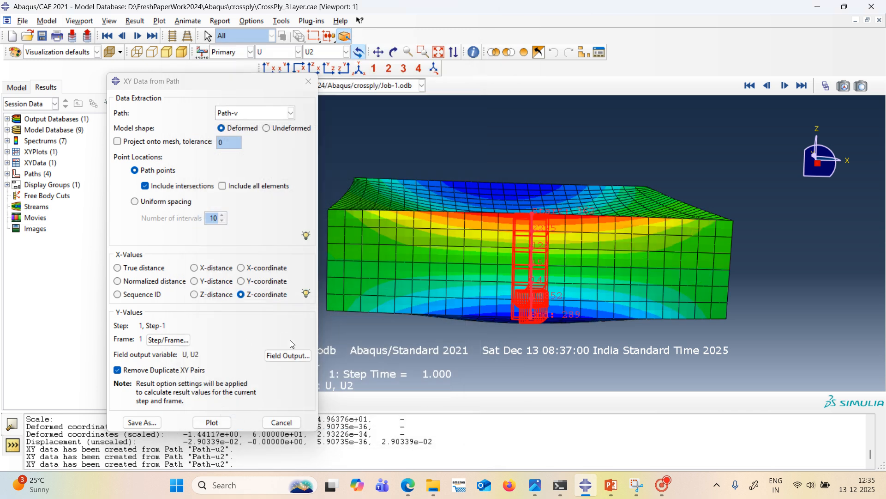
{"action": "left_click", "coordinate": [213, 422]}
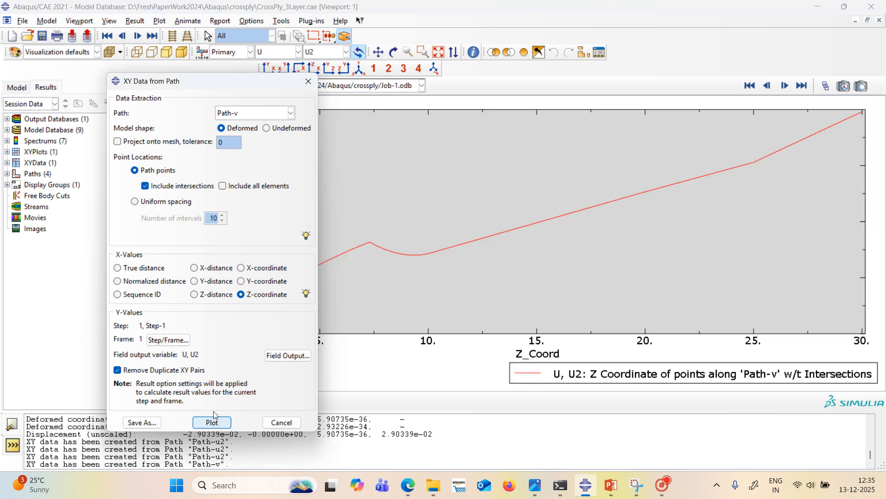
{"action": "left_click_drag", "start_coordinate": [235, 88], "coordinate": [270, 103]}
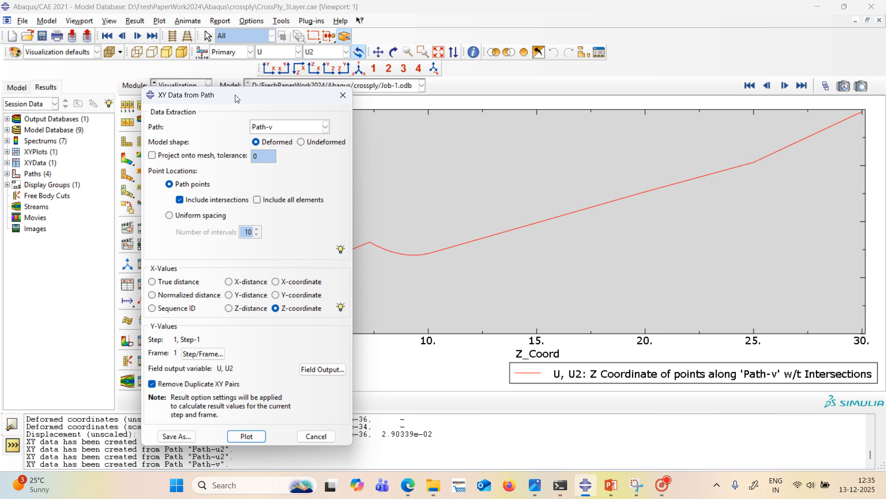
{"action": "left_click_drag", "start_coordinate": [237, 98], "coordinate": [360, 106]}
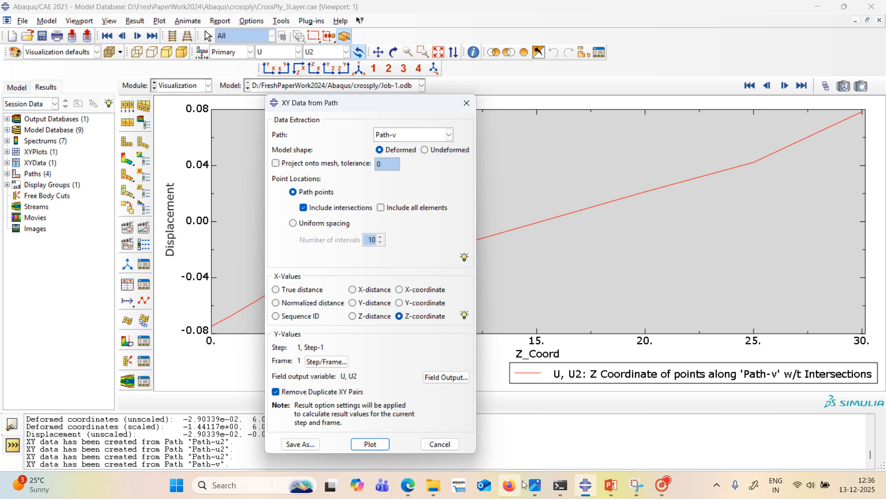
- Switch to the image viewer, examine the U1, U2 and U3 displacement comparison plots at full size, and return to Abaqus
{"action": "mouse_move", "coordinate": [534, 487]}
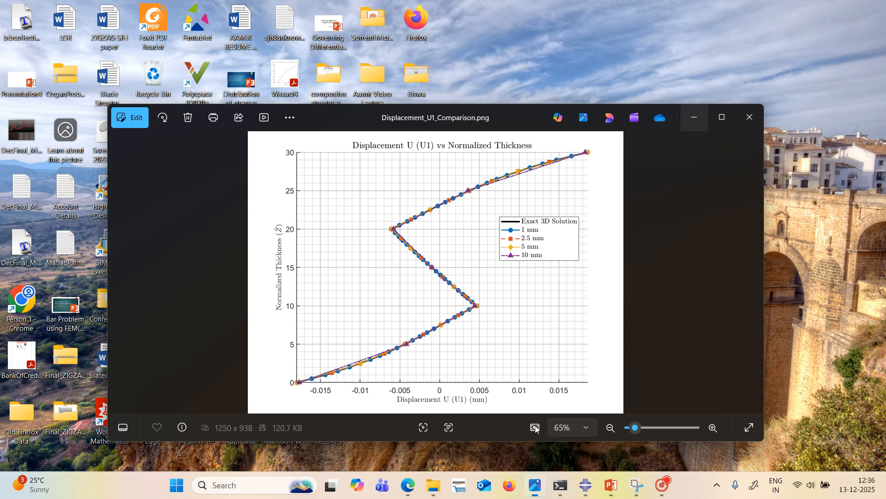
{"action": "left_click", "coordinate": [535, 444]}
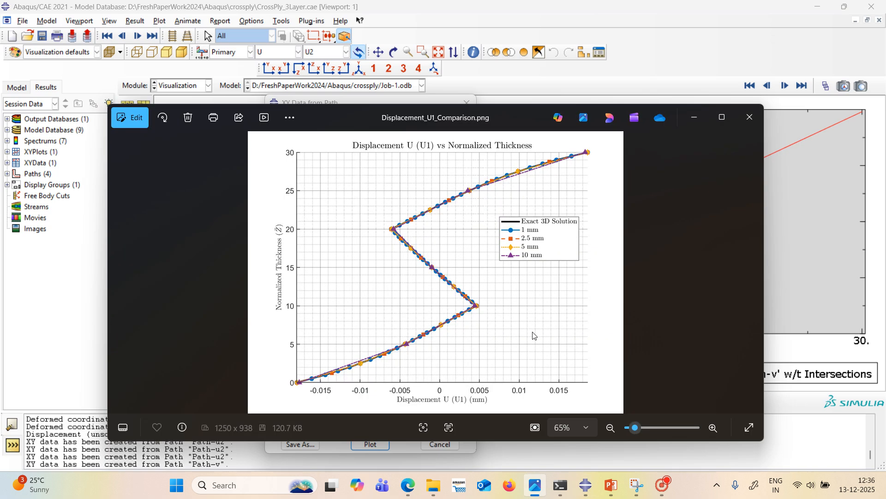
{"action": "left_click", "coordinate": [722, 117]}
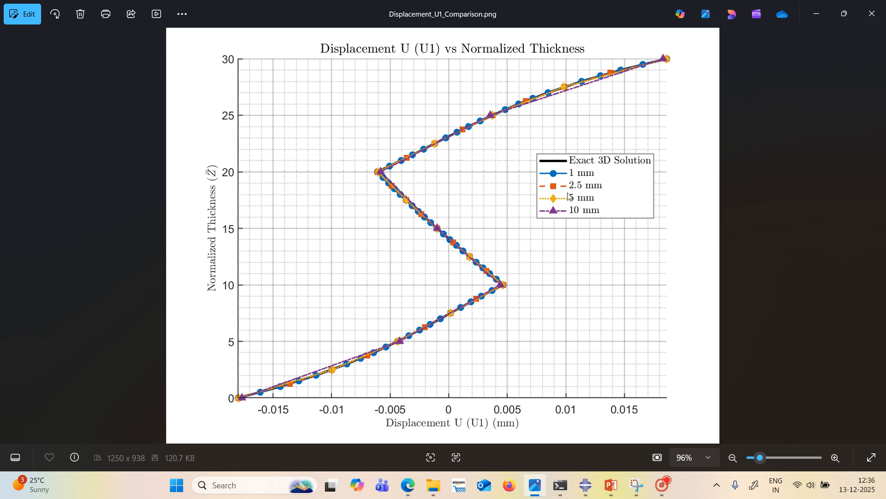
{"action": "key", "text": "Right"}
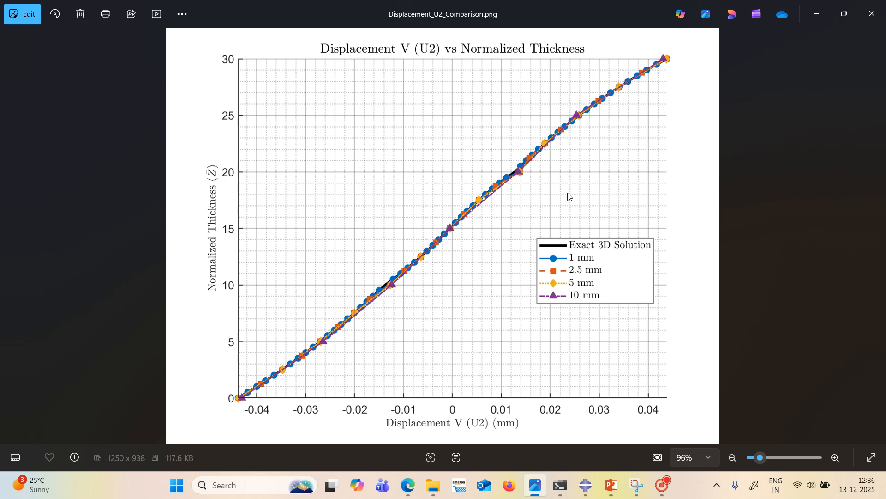
{"action": "key", "text": "Right"}
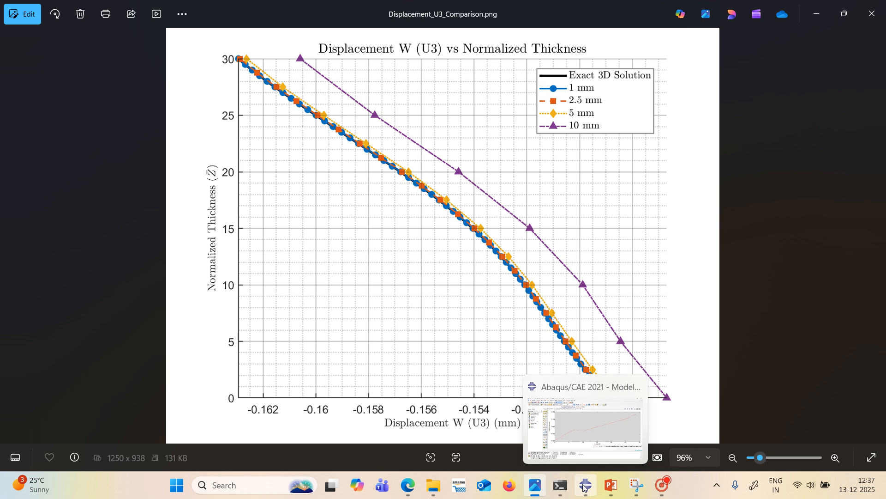
{"action": "left_click", "coordinate": [585, 429]}
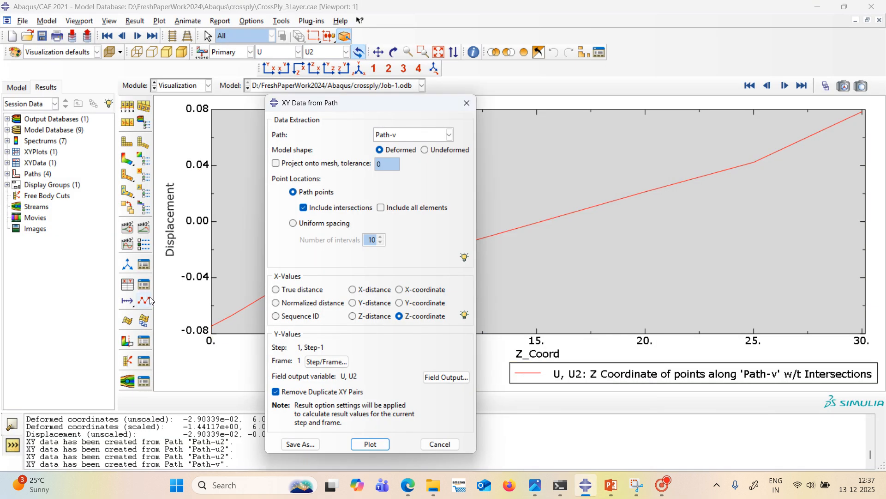
{"action": "left_click", "coordinate": [127, 284]}
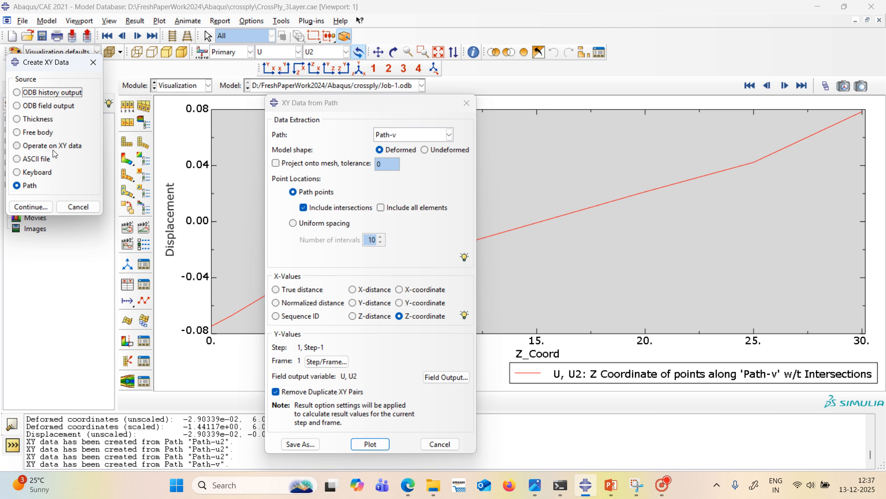
{"action": "left_click", "coordinate": [31, 147]}
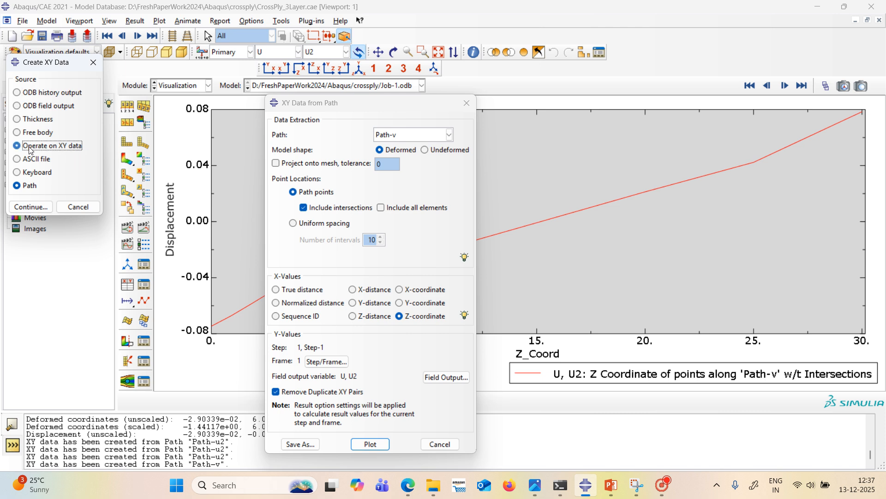
{"action": "left_click", "coordinate": [40, 206]}
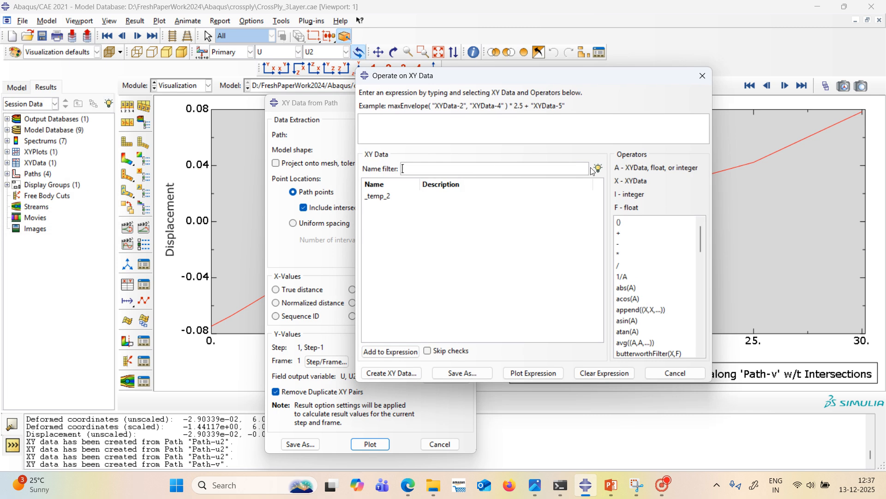
{"action": "left_click", "coordinate": [703, 76]}
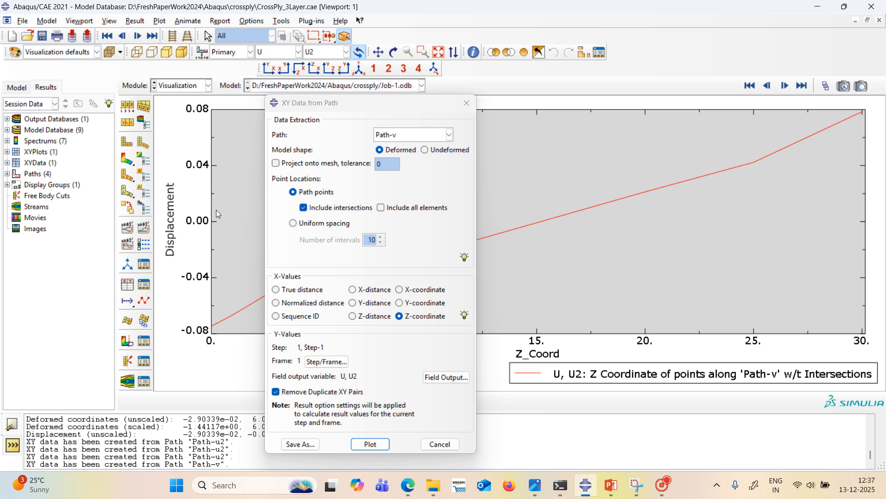
- Examine the X-Y value table of the plotted U2 curve along Path-v, and close the table, data manager and path extraction dialog
{"action": "left_click", "coordinate": [143, 284]}
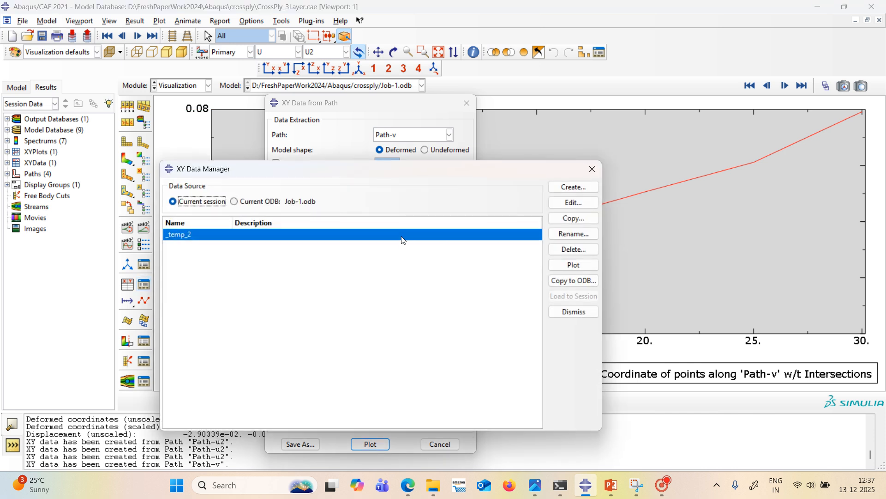
{"action": "left_click", "coordinate": [572, 206]}
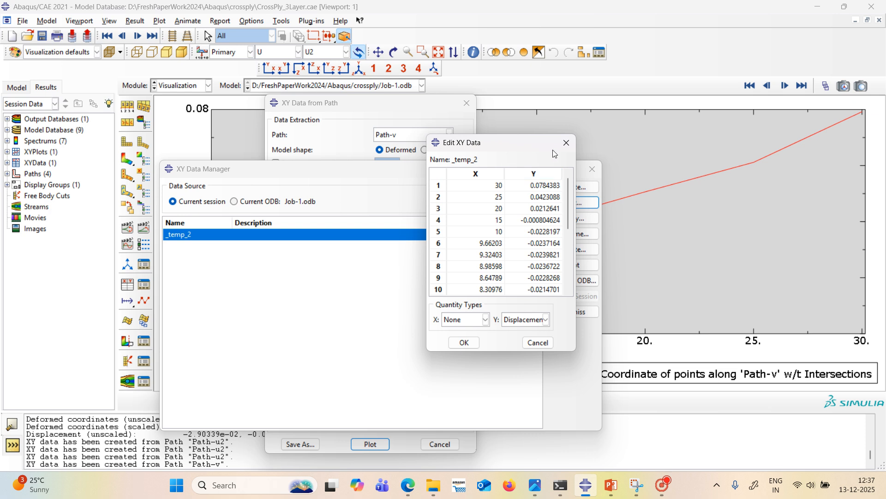
{"action": "left_click", "coordinate": [567, 145]}
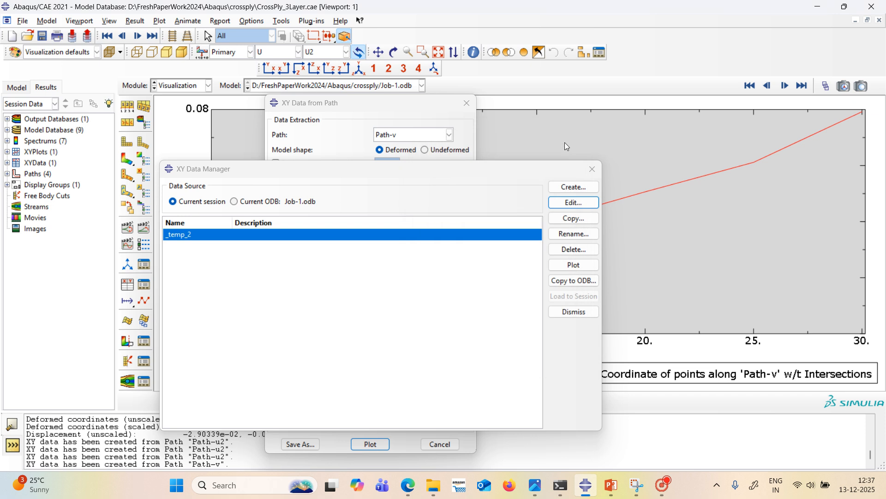
{"action": "left_click", "coordinate": [591, 172]}
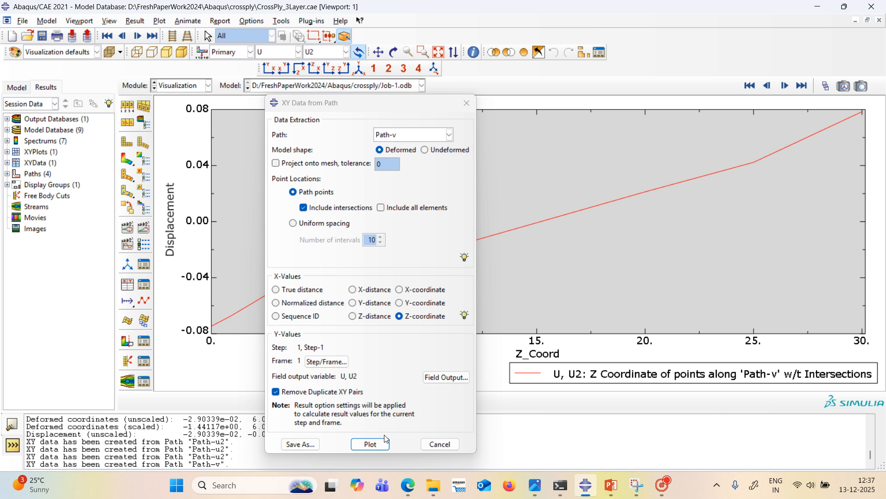
{"action": "left_click", "coordinate": [426, 445]}
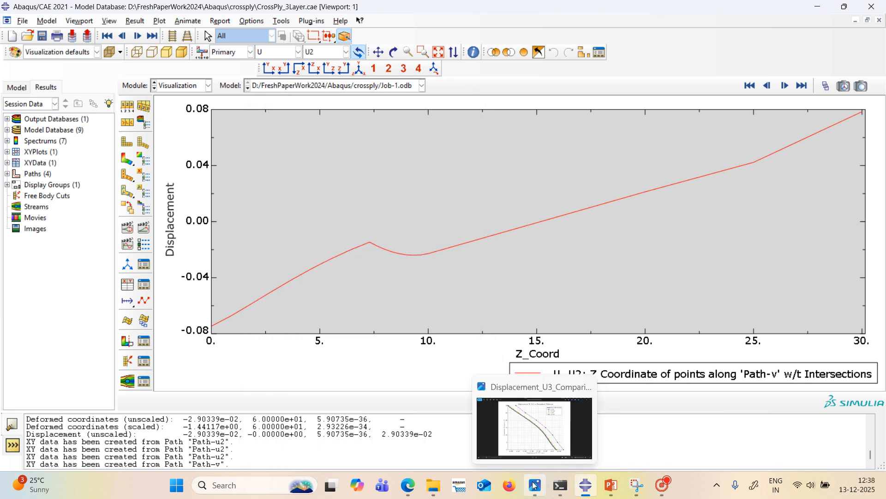
{"action": "left_click", "coordinate": [663, 485]}
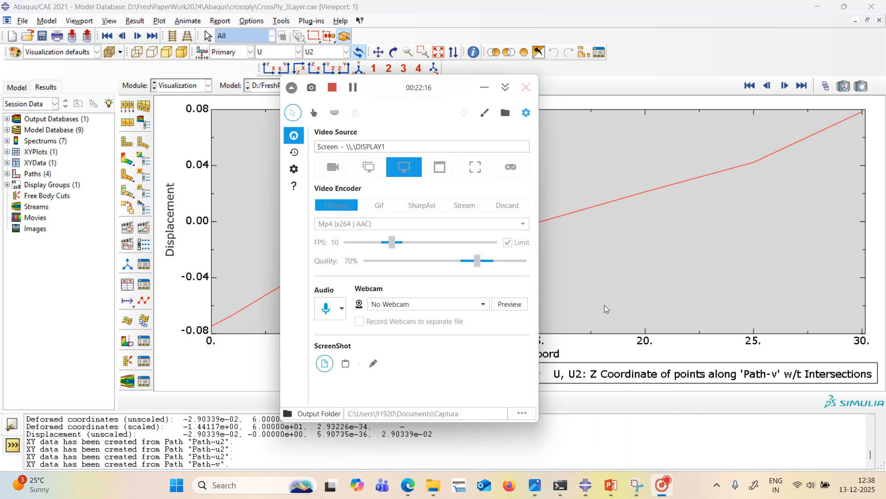